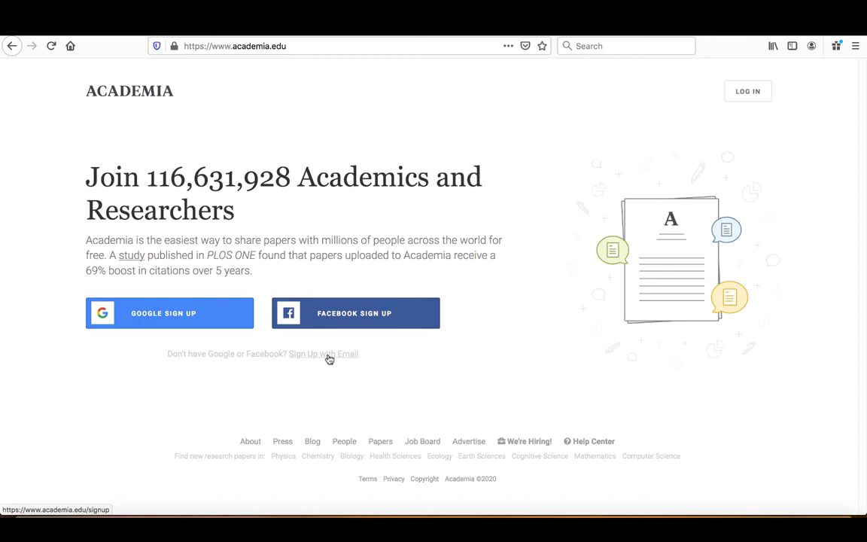
# Step: Sign up with a Google account as a Faculty Member, answering yes to having authored a peer-reviewed paper and having a PDF to share
pyautogui.click(328, 357)
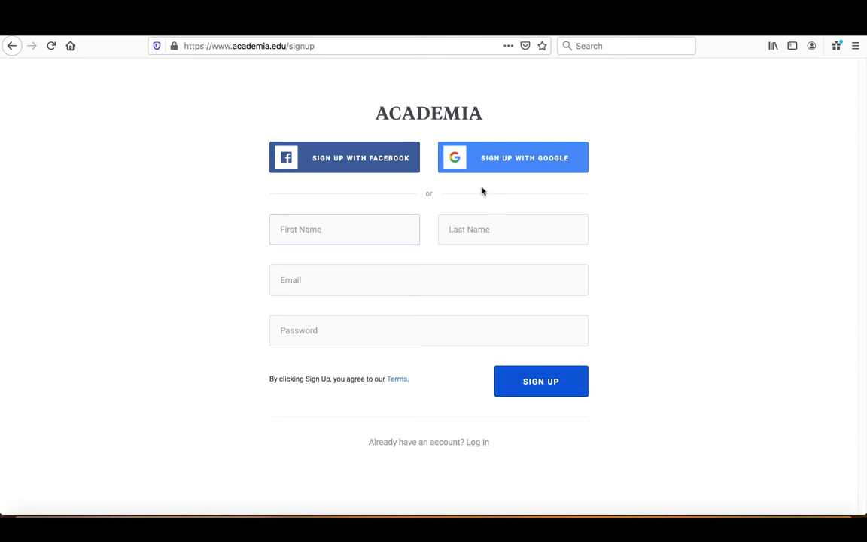
pyautogui.click(521, 158)
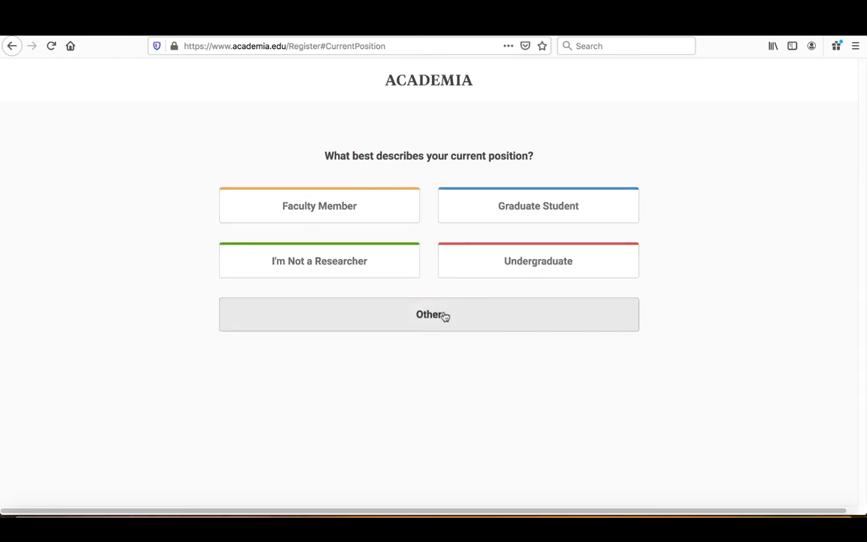
pyautogui.click(319, 208)
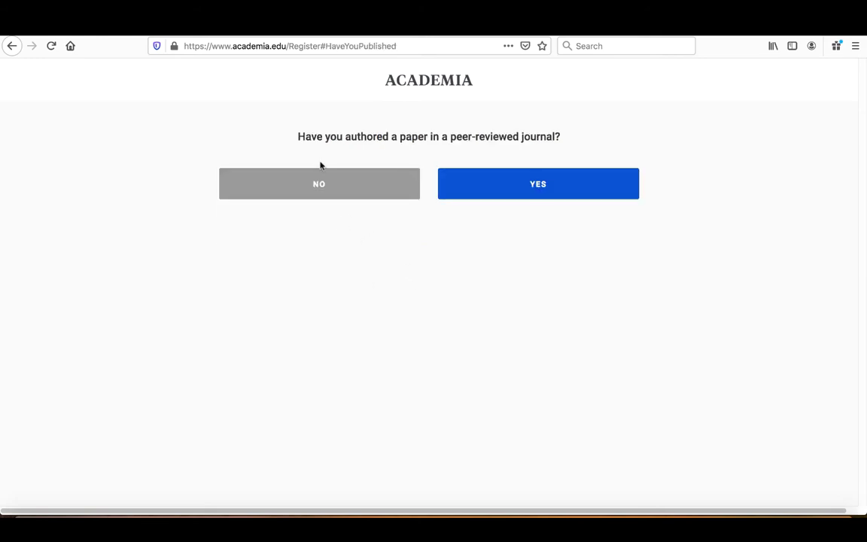
pyautogui.click(539, 188)
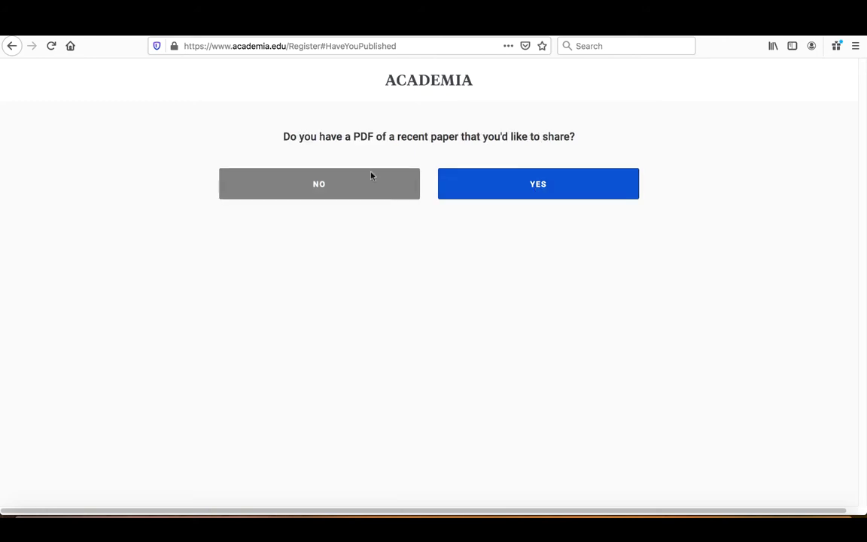
pyautogui.click(537, 185)
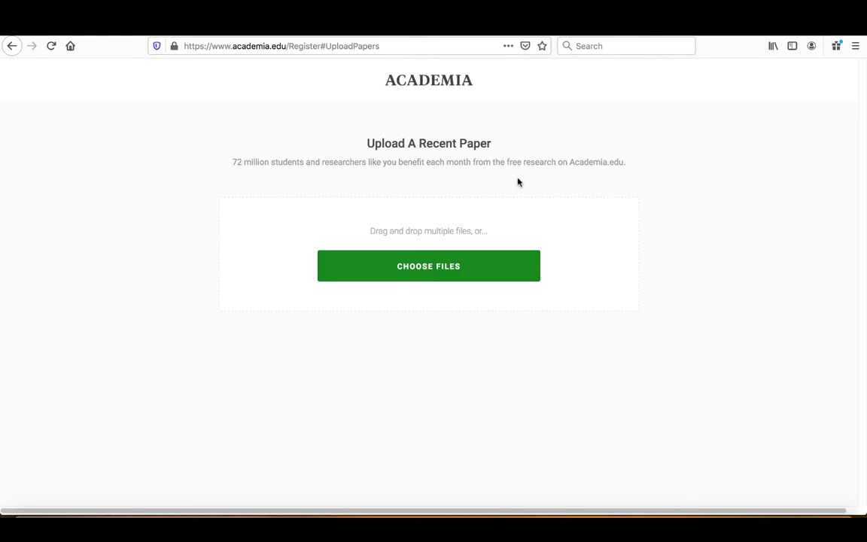
pyautogui.click(428, 269)
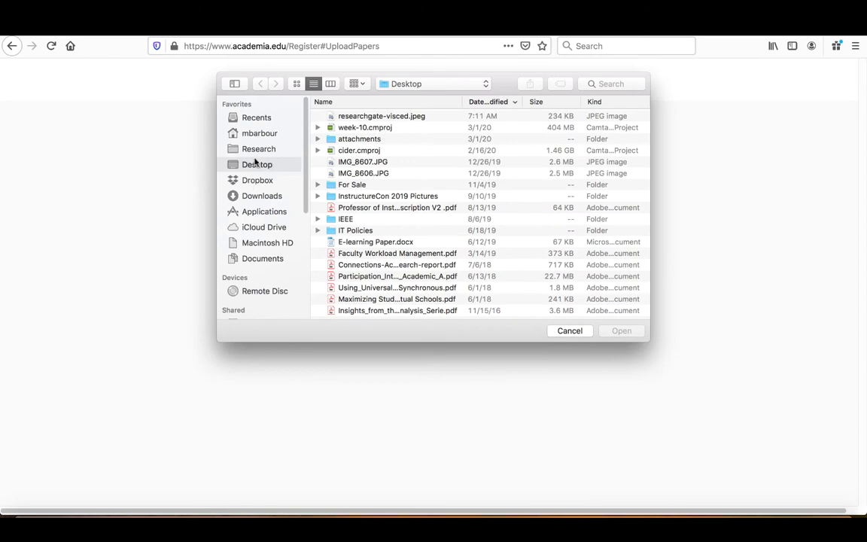
pyautogui.click(259, 196)
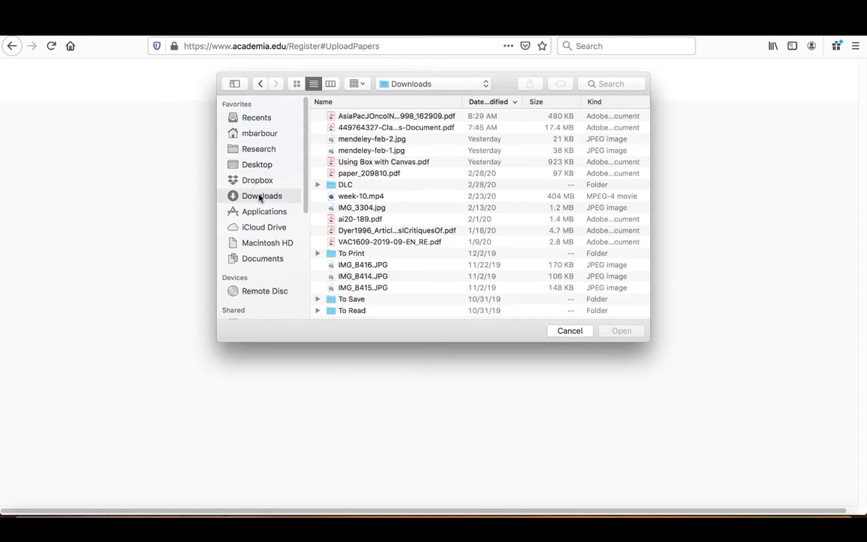
pyautogui.click(372, 119)
pyautogui.click(620, 331)
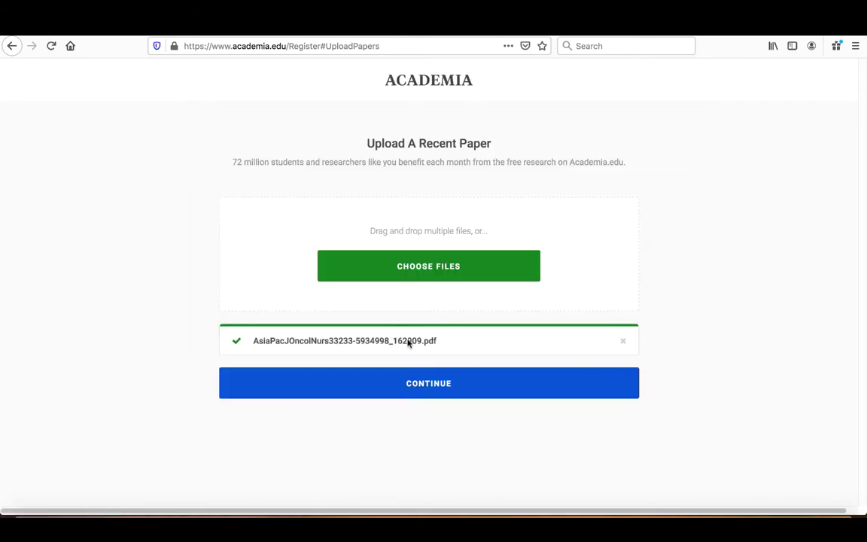
pyautogui.click(437, 385)
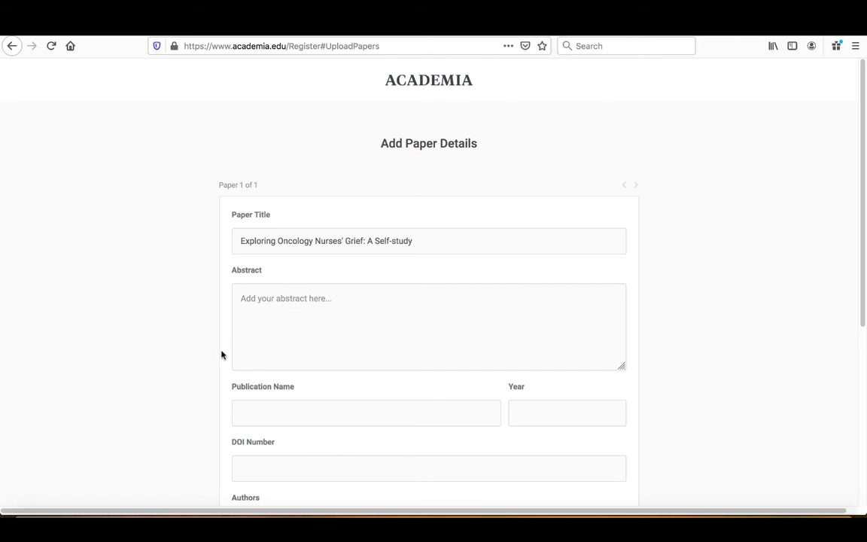
# Step: Add the research interests Grief; Complicated Grief; Disenfranchised Grief; Grief, Loss, Bereavement; and Compassion Fatigue to the uploaded paper
pyautogui.scroll(-2, 220, 353)
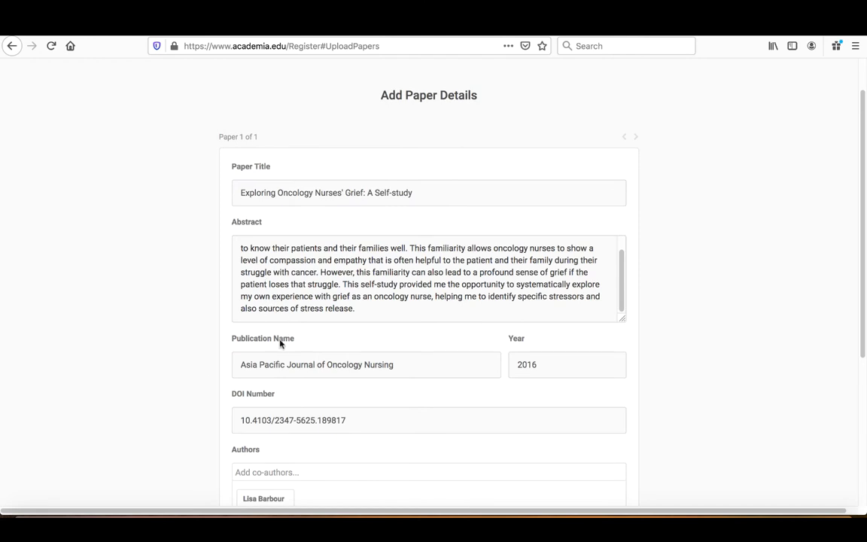
pyautogui.moveTo(239, 423)
pyautogui.scroll(-4, 201, 420)
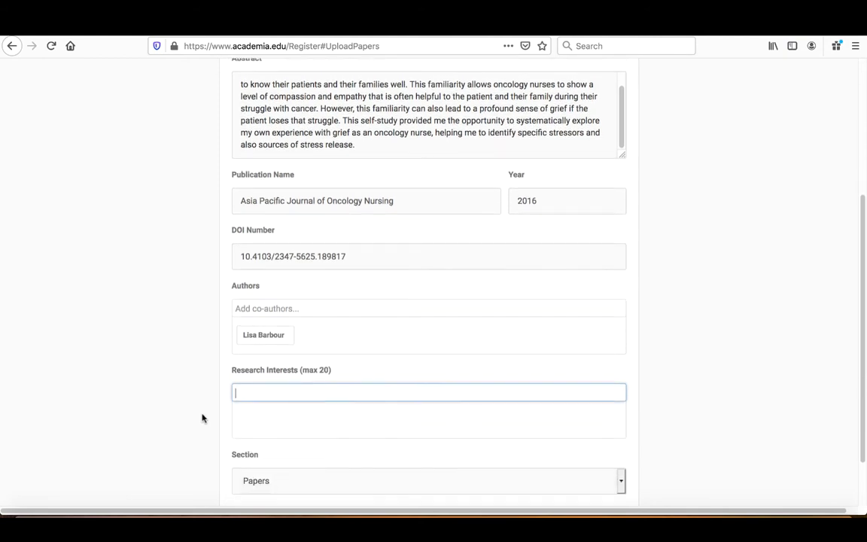
pyautogui.write('grief')
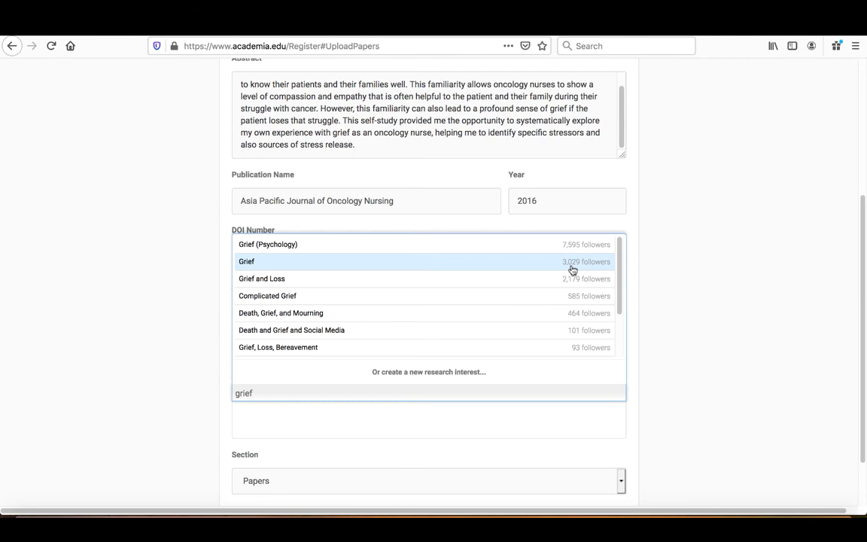
pyautogui.click(325, 263)
pyautogui.write('grief')
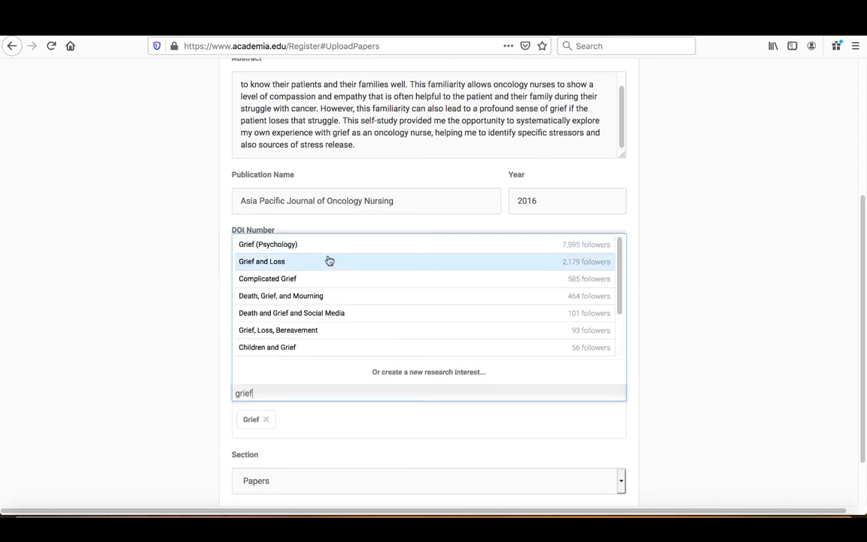
pyautogui.click(276, 279)
pyautogui.write('grief')
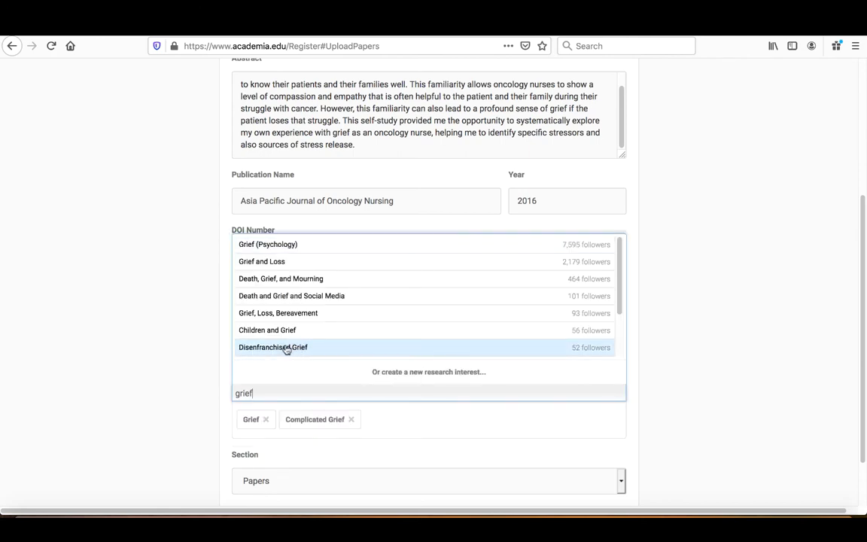
pyautogui.click(286, 349)
pyautogui.write('grief')
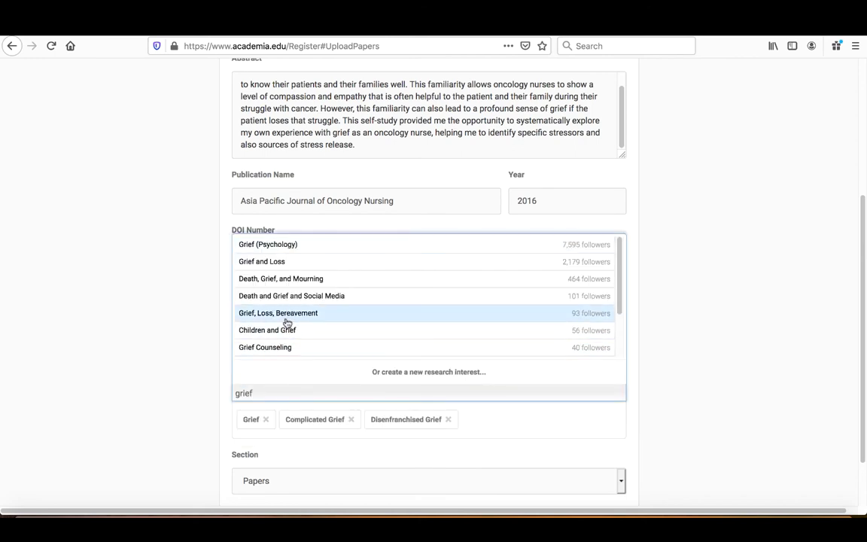
pyautogui.click(283, 313)
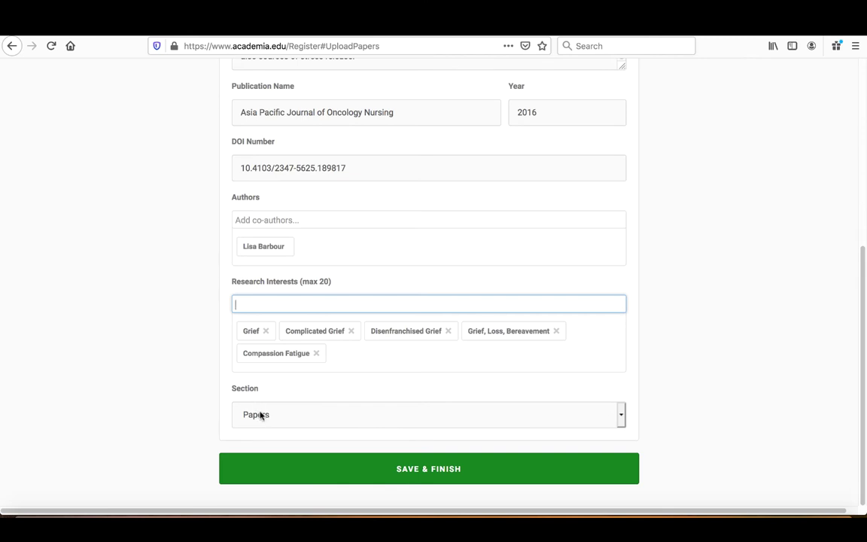
# Step: Choose Papers as the paper's section, review the entered details, and save the paper
pyautogui.click(620, 414)
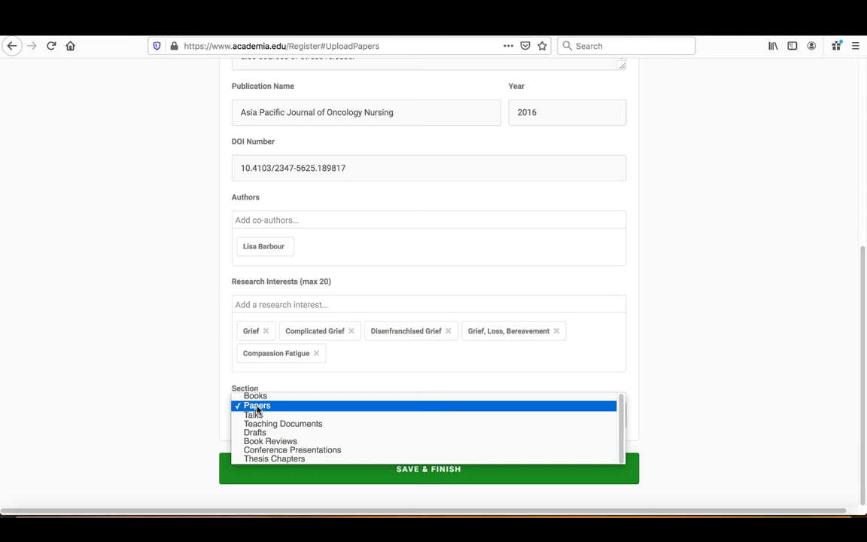
pyautogui.click(256, 407)
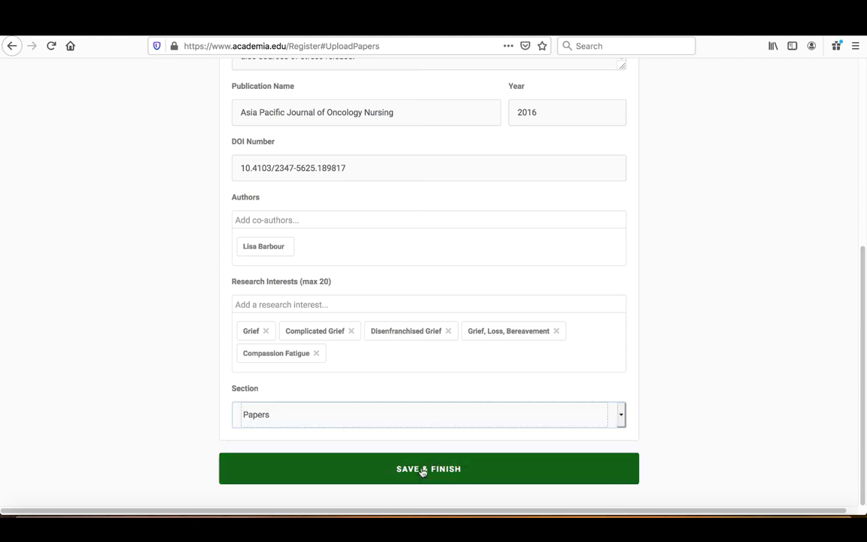
pyautogui.scroll(2, 519, 410)
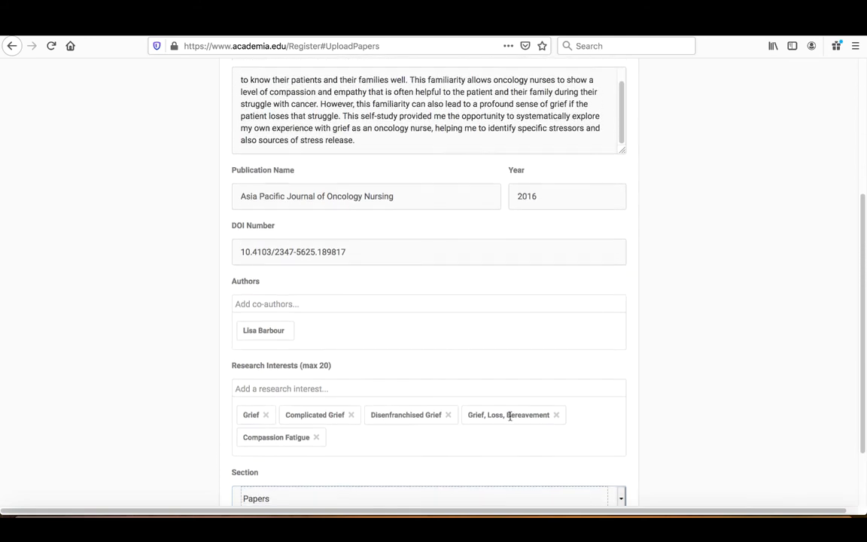
pyautogui.scroll(1, 509, 414)
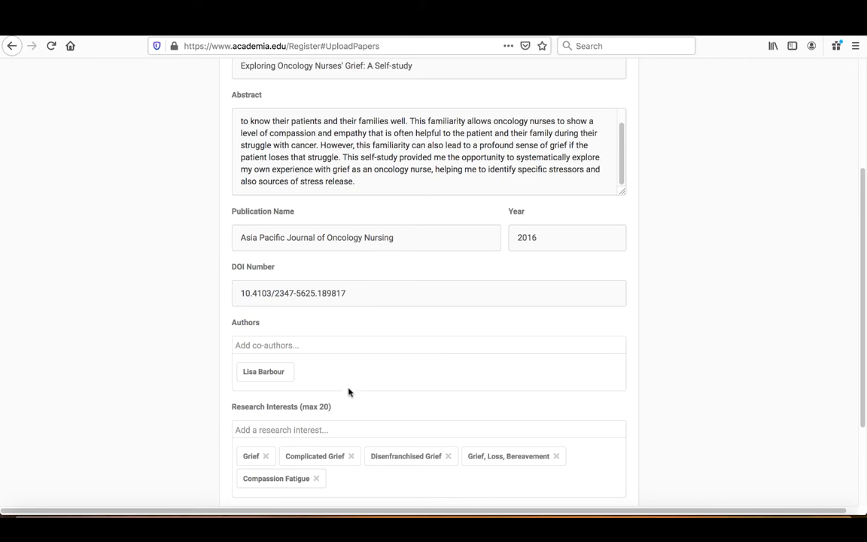
pyautogui.scroll(-2, 350, 397)
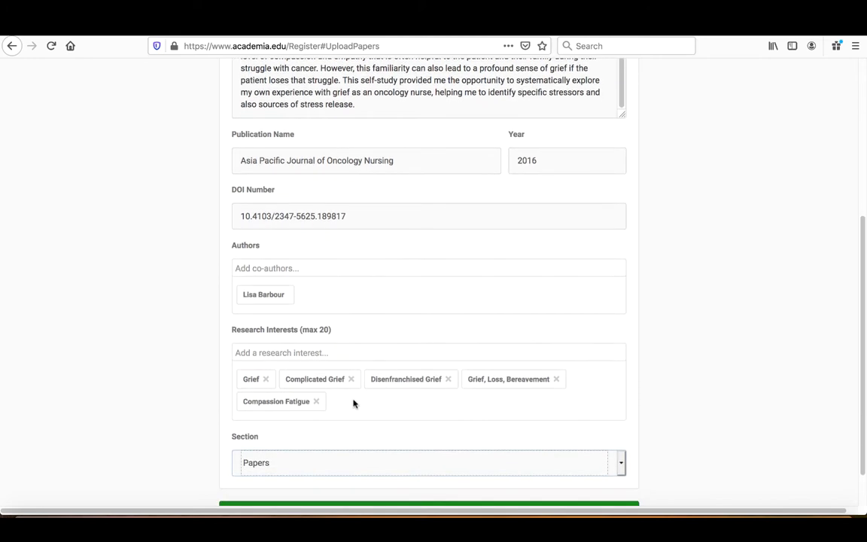
pyautogui.scroll(-1, 424, 434)
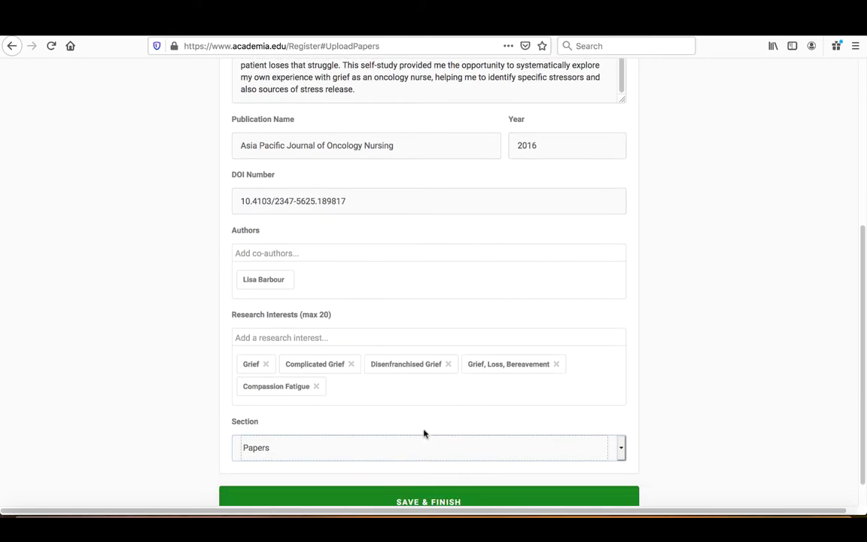
pyautogui.scroll(-1, 424, 433)
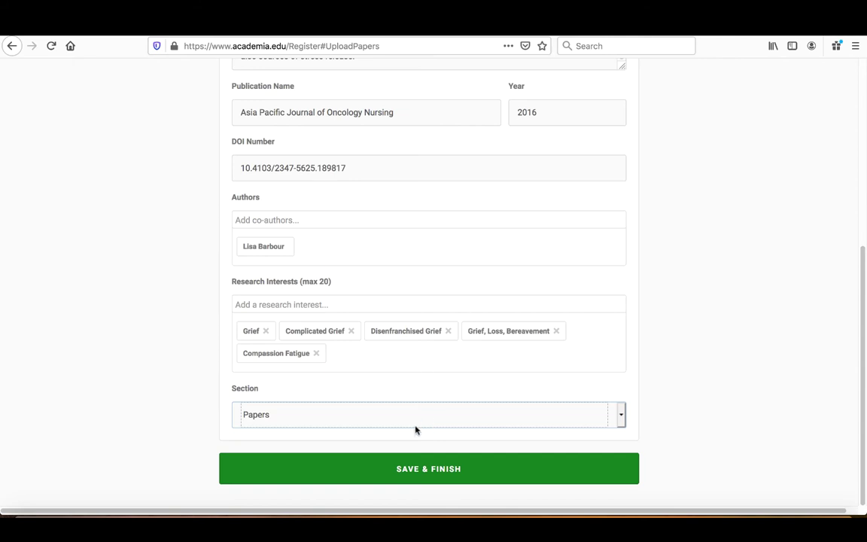
pyautogui.click(423, 472)
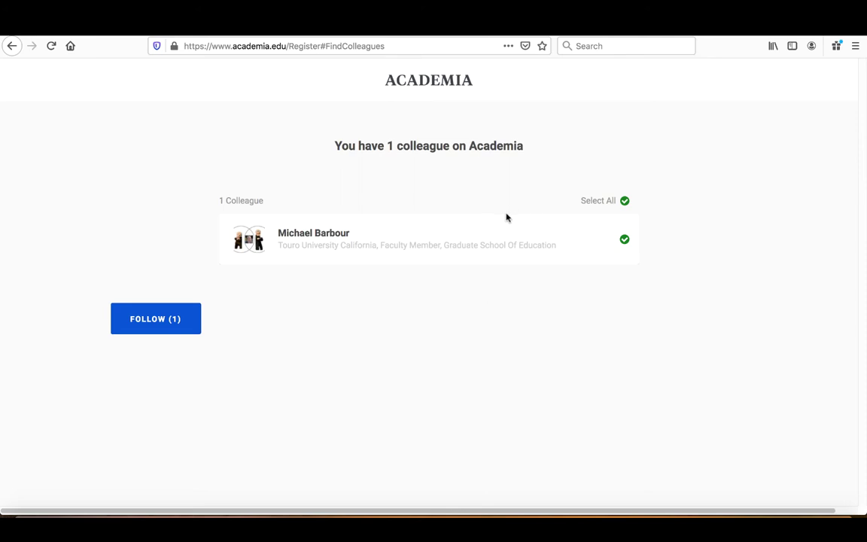
# Step: Deselect the suggested colleague and skip following anyone
pyautogui.click(625, 239)
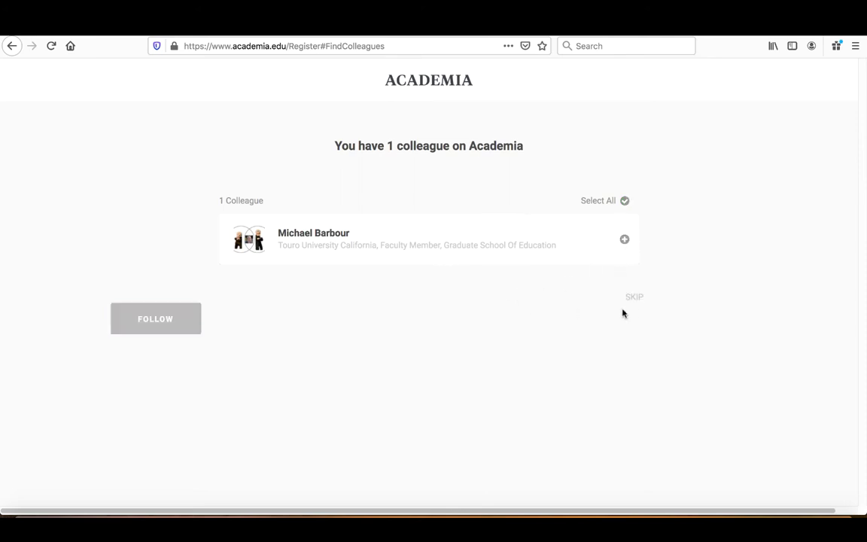
pyautogui.click(636, 299)
# Step: Choose the Free account and dismiss the grants update on the new profile page
pyautogui.scroll(-2, 678, 308)
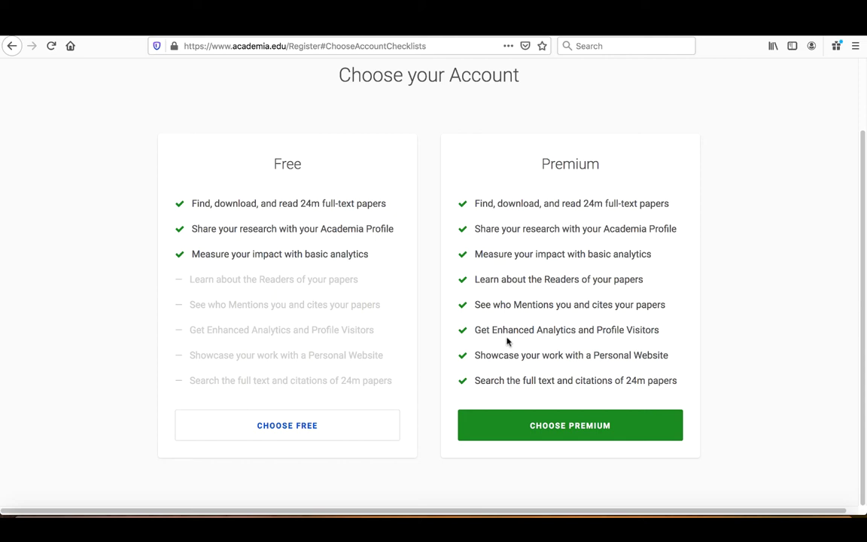
pyautogui.click(290, 430)
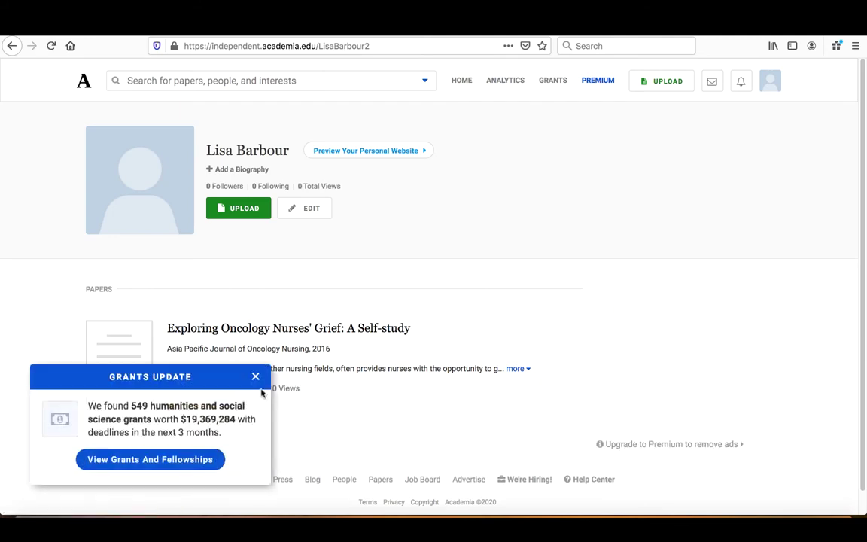
pyautogui.click(254, 378)
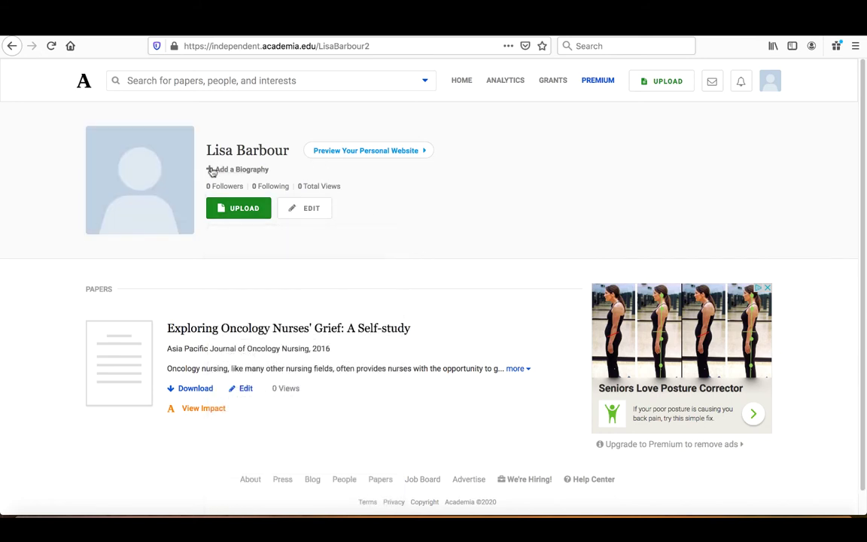
# Step: Examine the biography form without saving it, and the profile editing options from name and picture down to papers, sections and CV
pyautogui.click(251, 171)
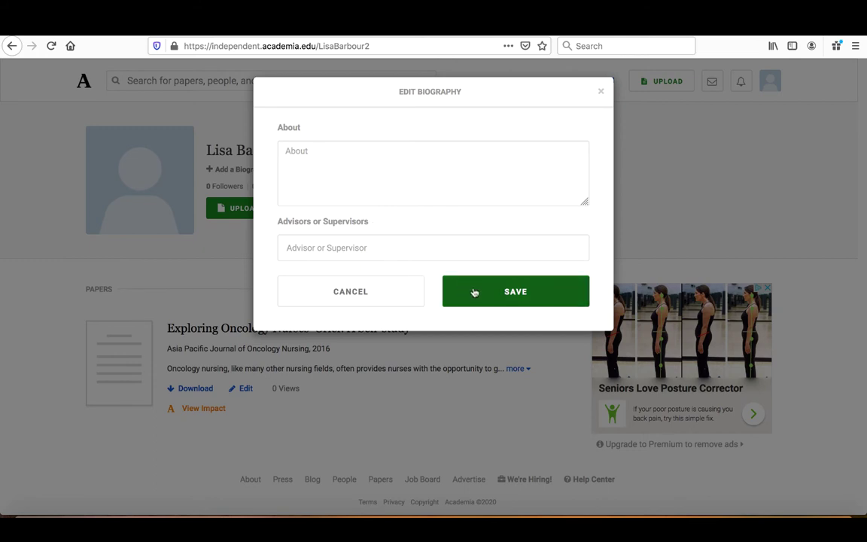
pyautogui.click(362, 292)
pyautogui.click(296, 215)
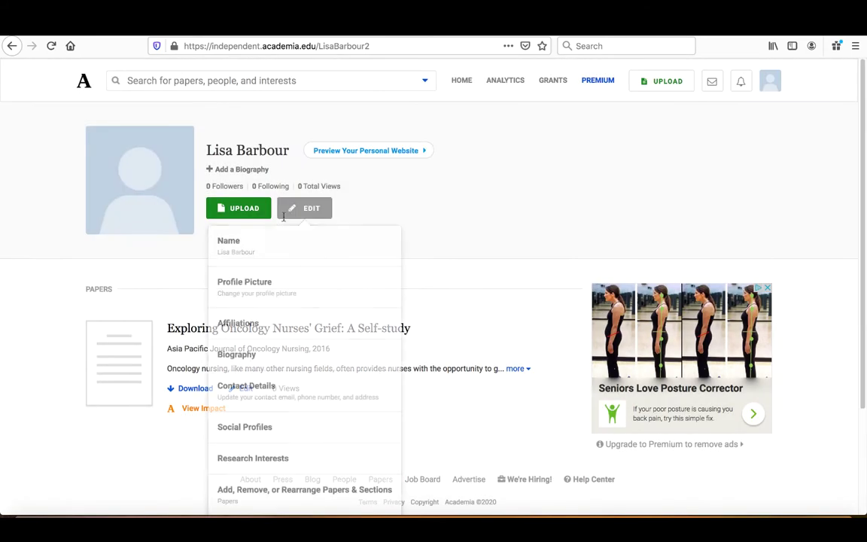
pyautogui.click(296, 216)
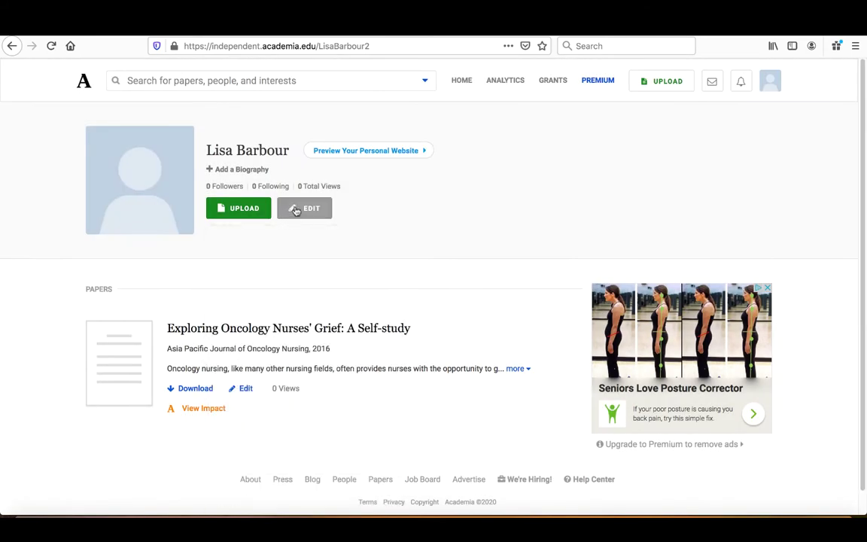
pyautogui.click(301, 209)
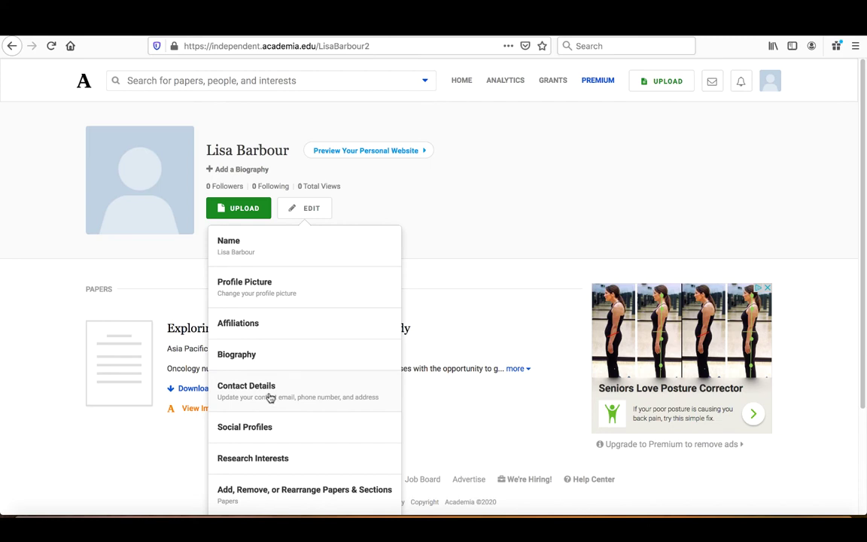
pyautogui.scroll(-1, 268, 426)
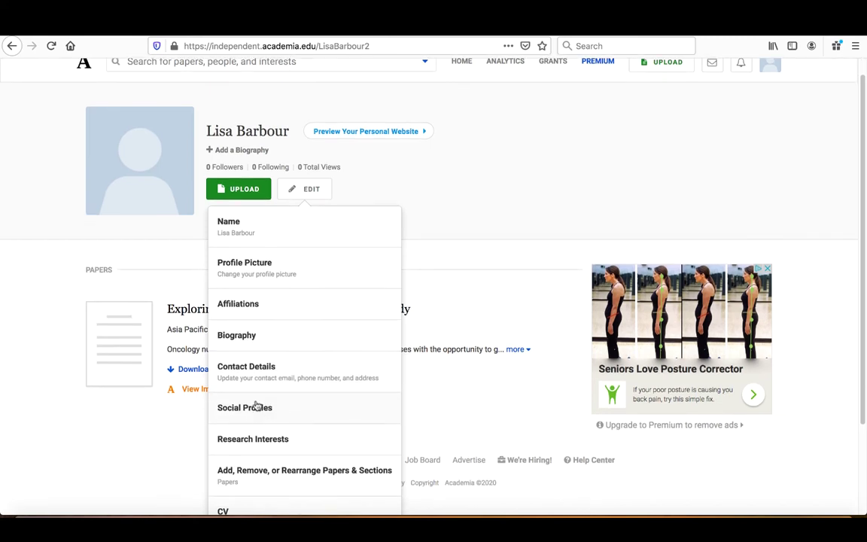
pyautogui.scroll(-1, 271, 435)
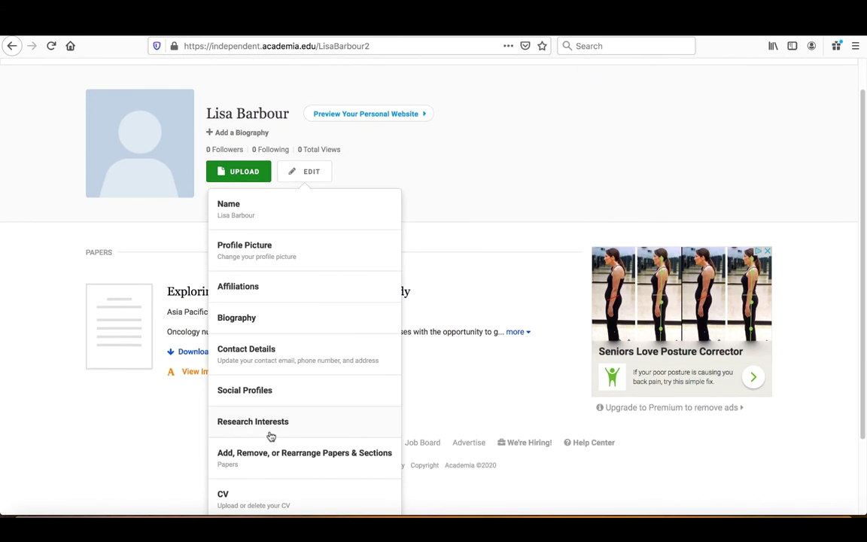
pyautogui.scroll(1, 271, 435)
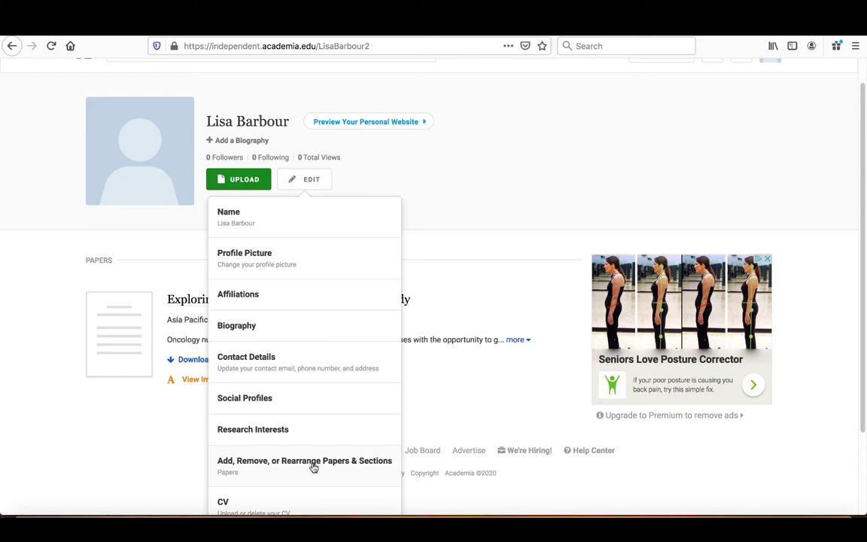
# Step: Open the profile's papers and sections for editing, and rename the Papers section to Journal Articles
pyautogui.click(260, 465)
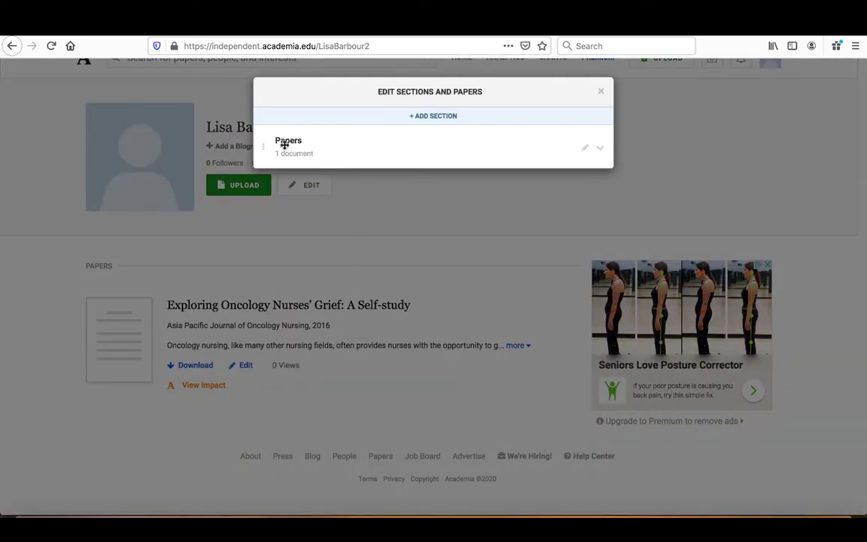
pyautogui.click(585, 150)
pyautogui.moveTo(386, 147); pyautogui.dragTo(258, 148)
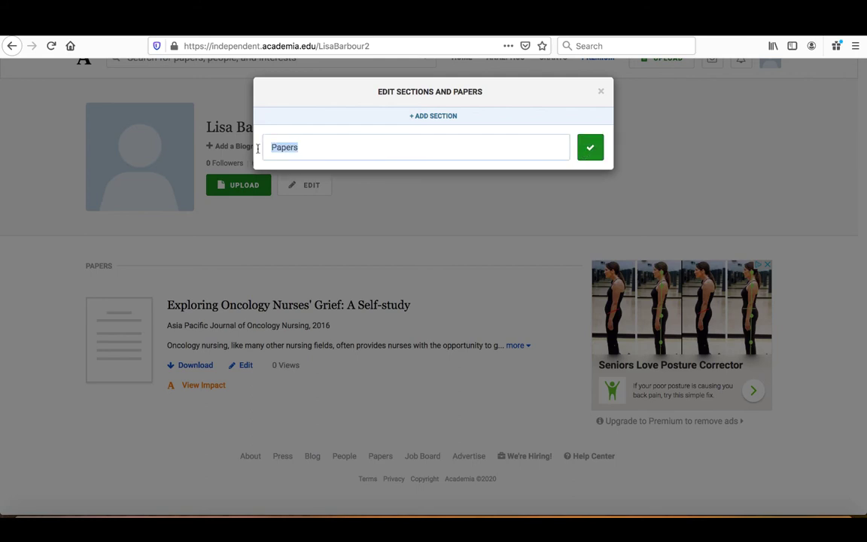
pyautogui.write('Journal Articles')
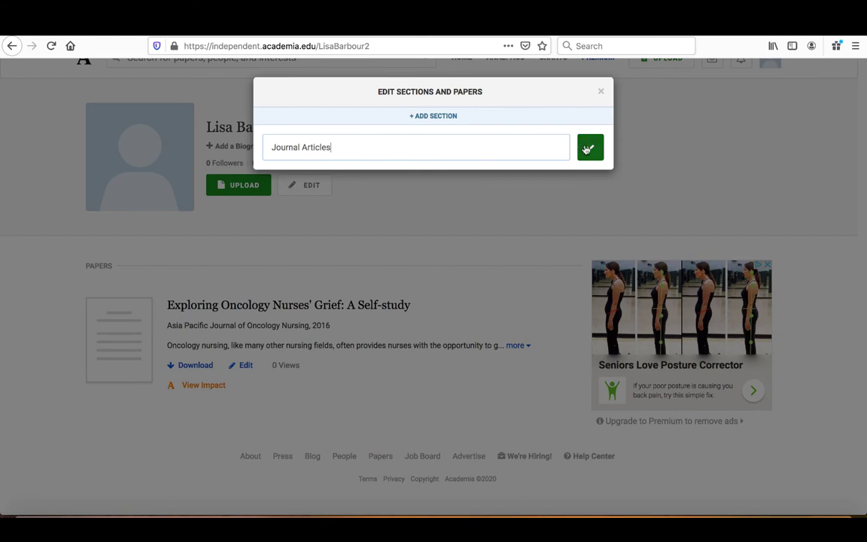
pyautogui.click(588, 148)
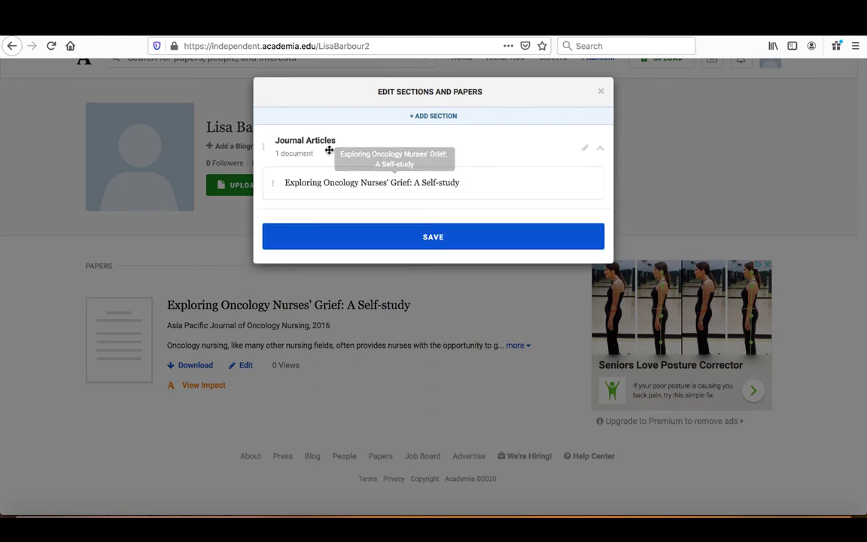
# Step: Add two profile sections named Conference Presentations and Thesis/Dissertation
pyautogui.click(435, 117)
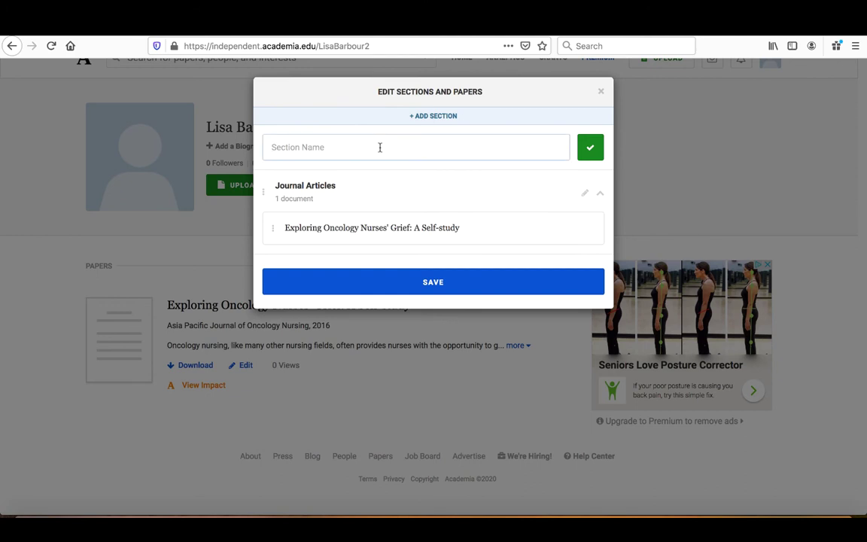
pyautogui.write('Conference Presentations')
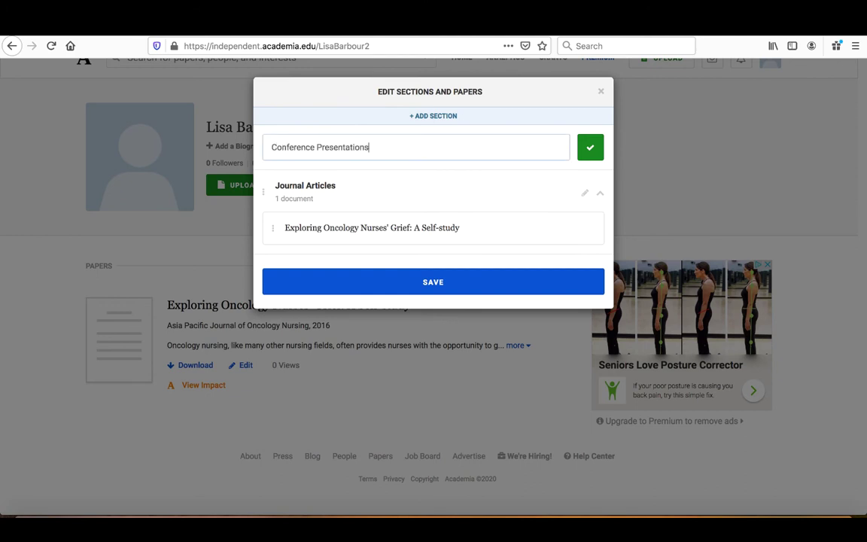
pyautogui.click(590, 148)
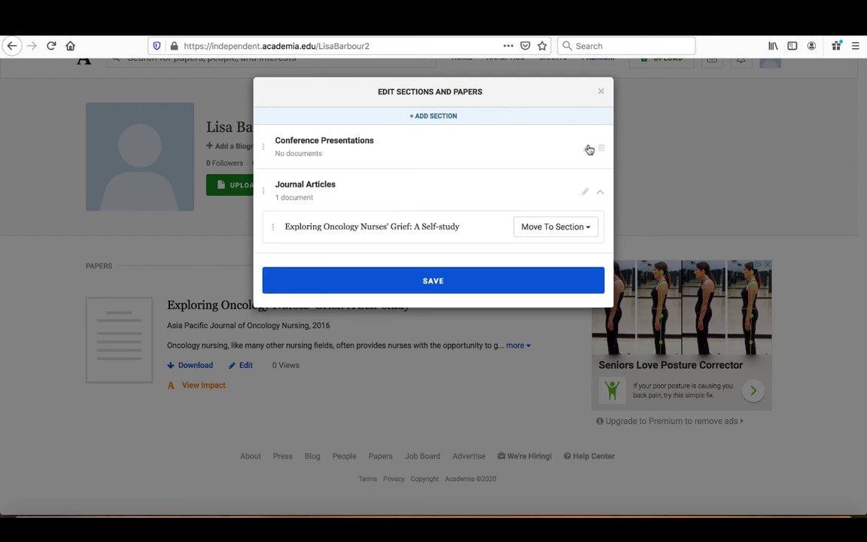
pyautogui.click(433, 118)
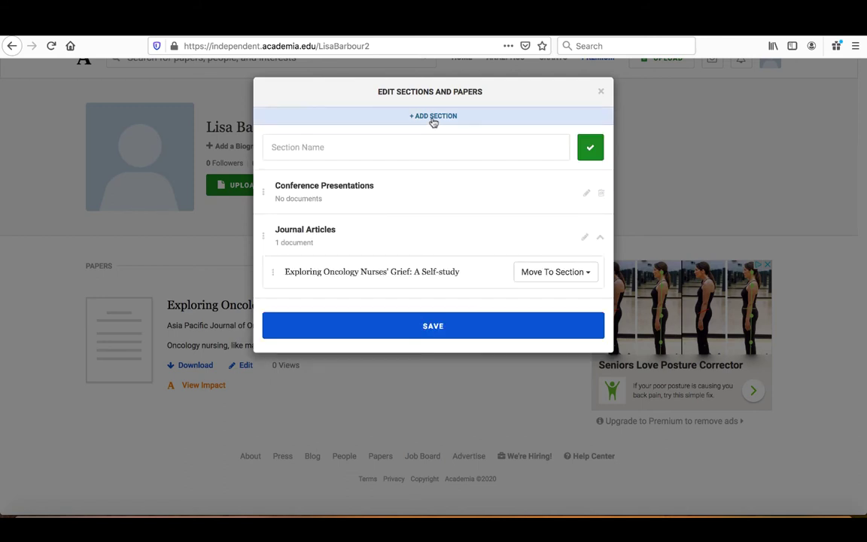
pyautogui.click(422, 148)
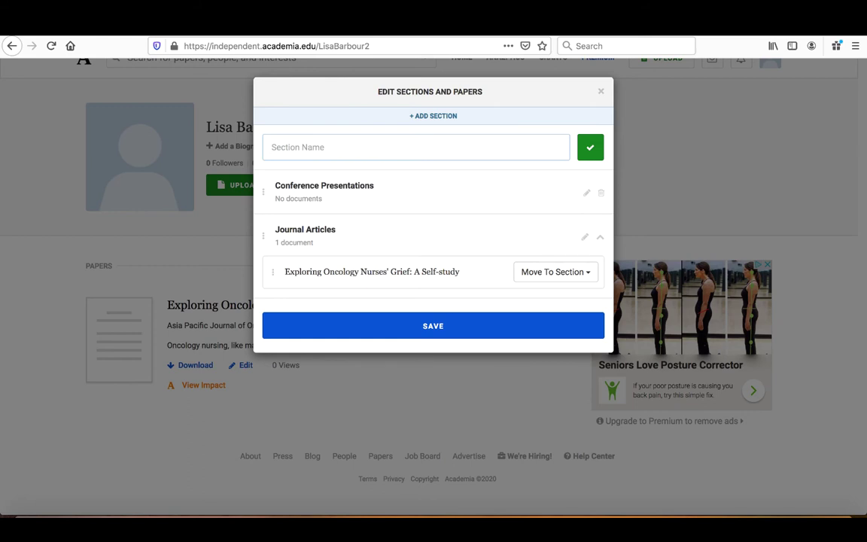
pyautogui.write('Thesis/Dissertation')
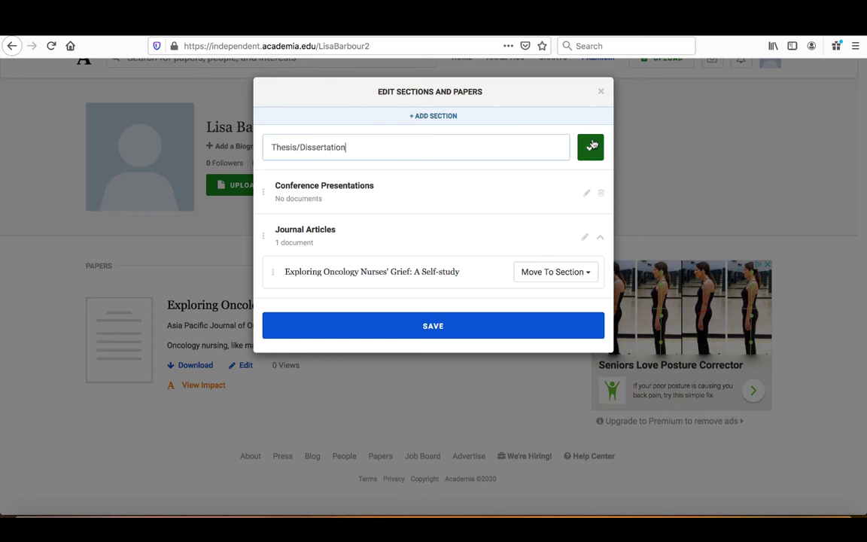
pyautogui.click(591, 148)
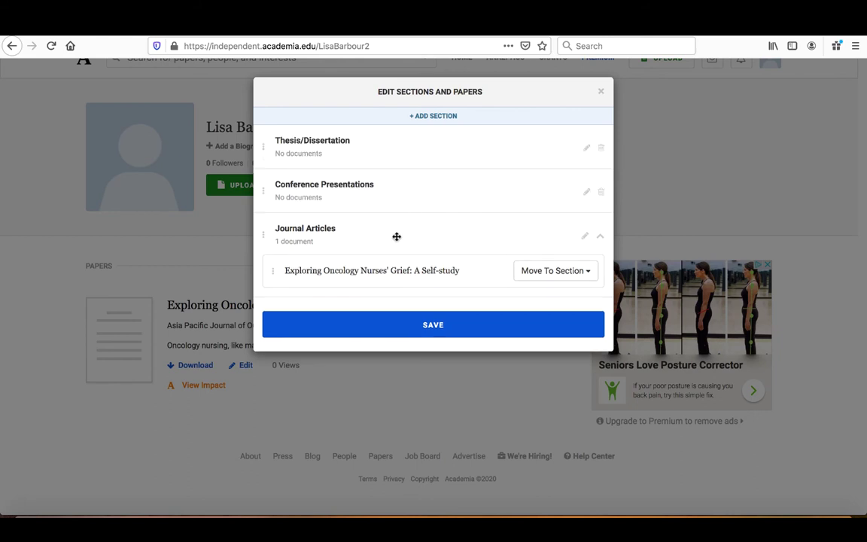
# Step: Reorder the sections as Journal Articles, Conference Presentations and Thesis/Dissertation, and save the arrangement
pyautogui.moveTo(262, 191); pyautogui.dragTo(269, 267)
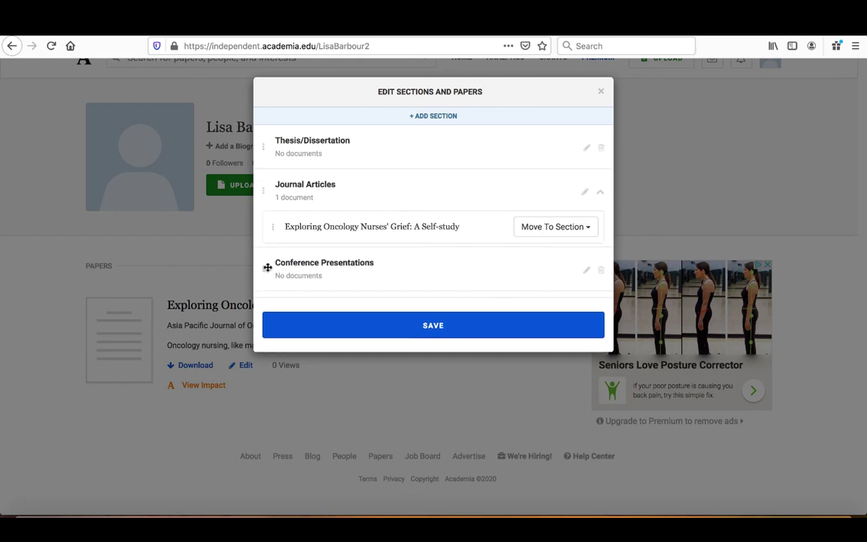
pyautogui.moveTo(265, 145); pyautogui.dragTo(271, 287)
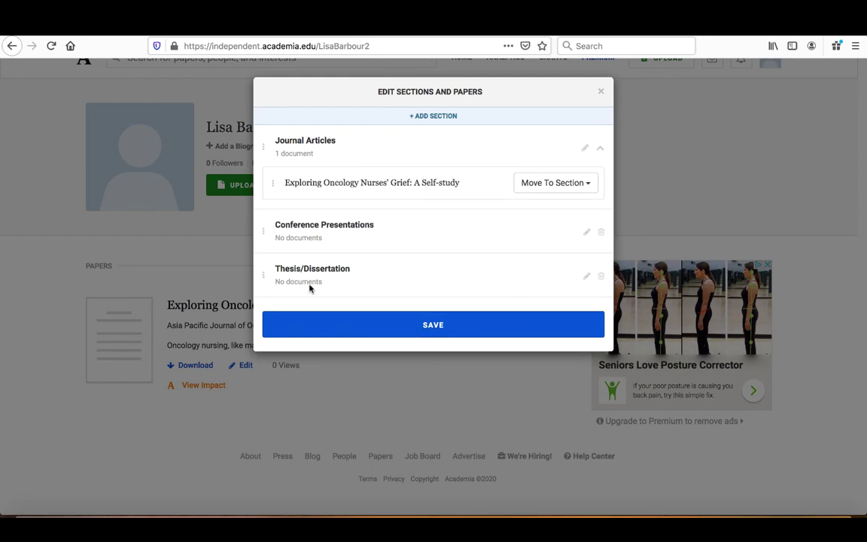
pyautogui.click(433, 327)
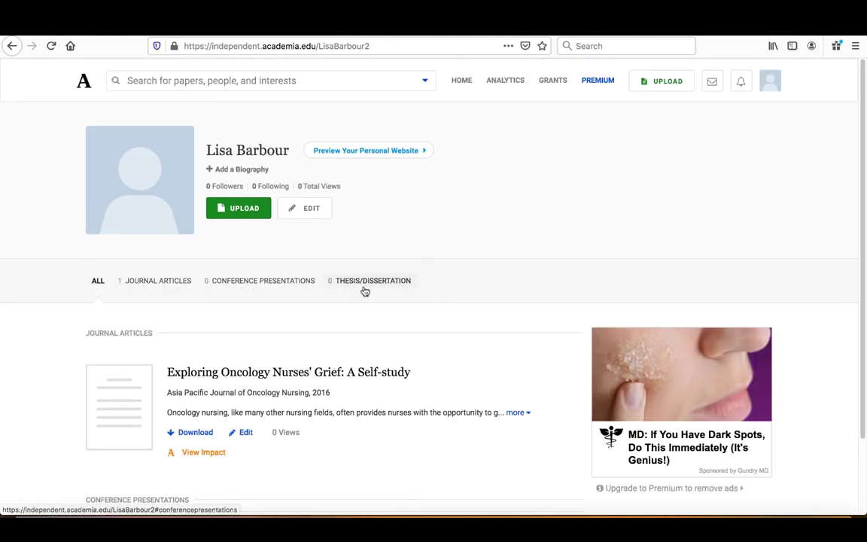
# Step: Open the Exploring Oncology Nurses' Grief paper for editing and enter volume 3, issue 3 and page numbers 233–240
pyautogui.scroll(-1, 136, 343)
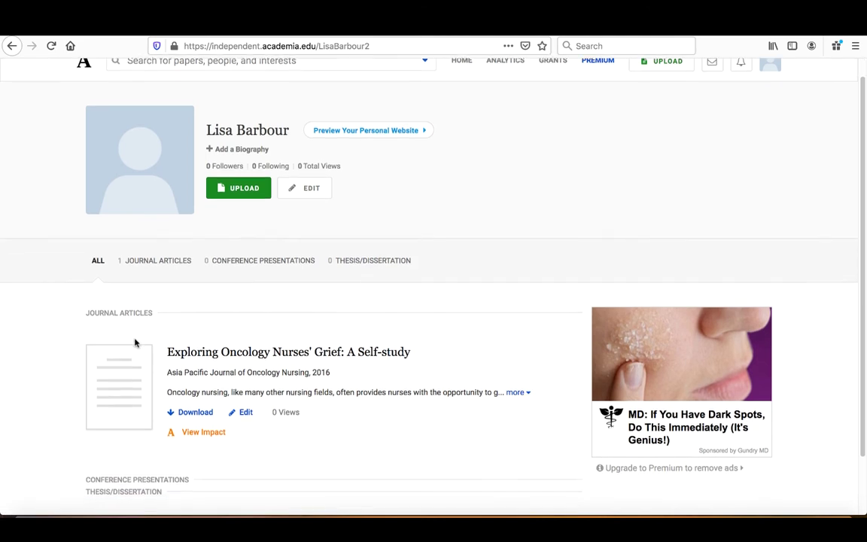
pyautogui.scroll(-3, 135, 343)
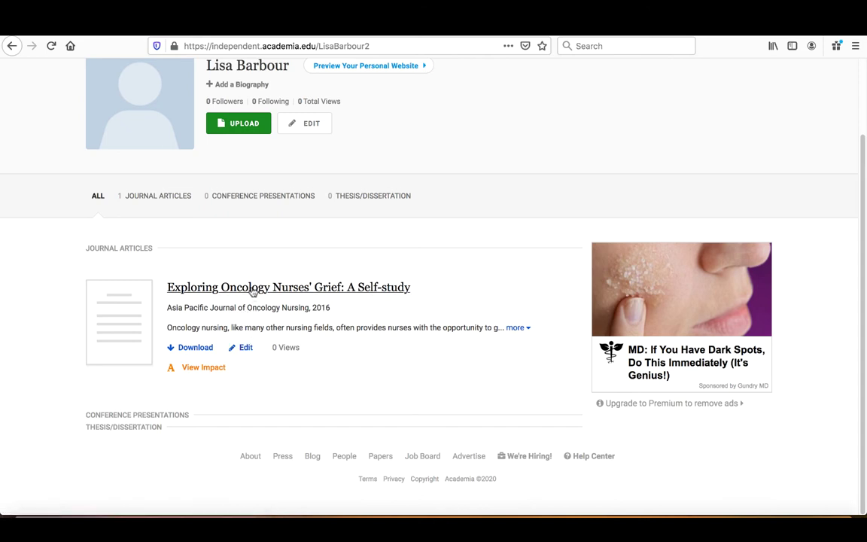
pyautogui.click(246, 349)
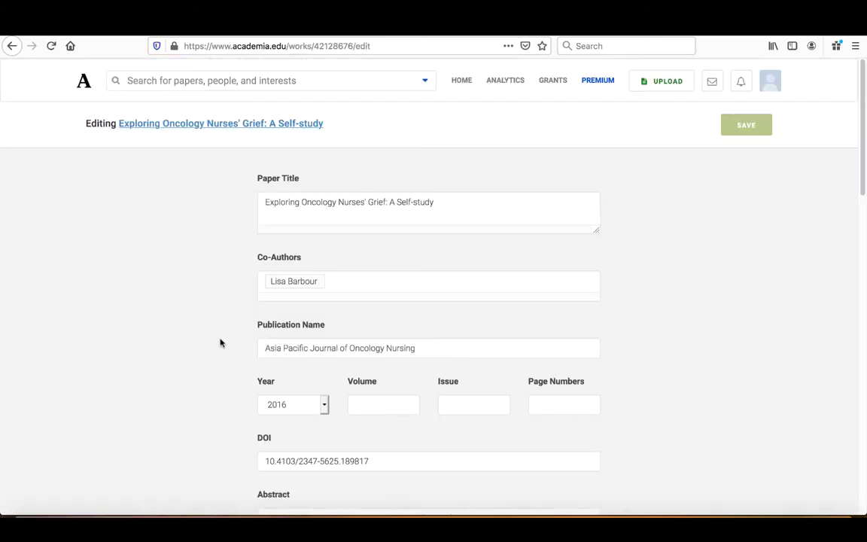
pyautogui.scroll(-4, 220, 342)
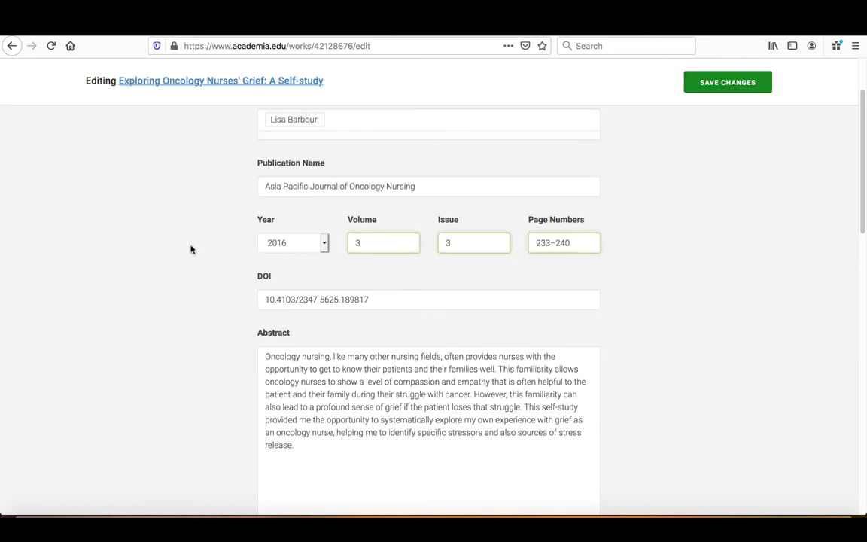
pyautogui.scroll(-2, 192, 248)
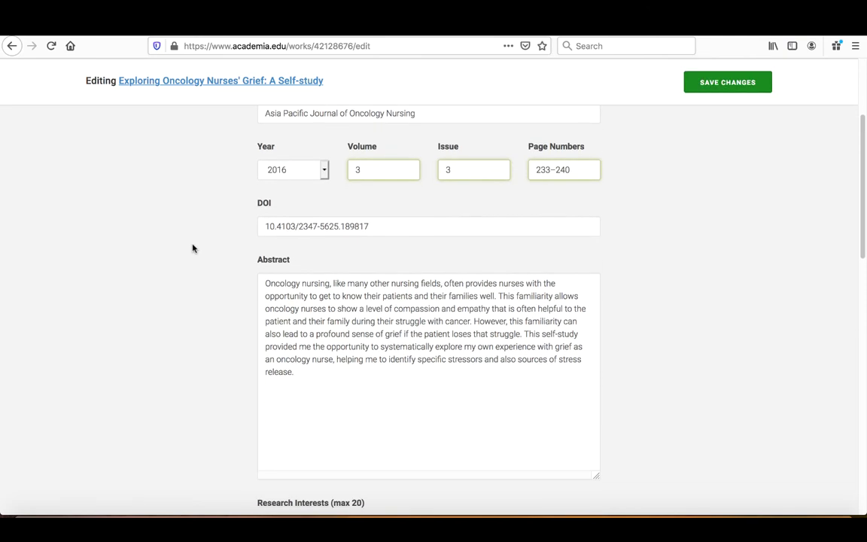
pyautogui.scroll(-10, 193, 249)
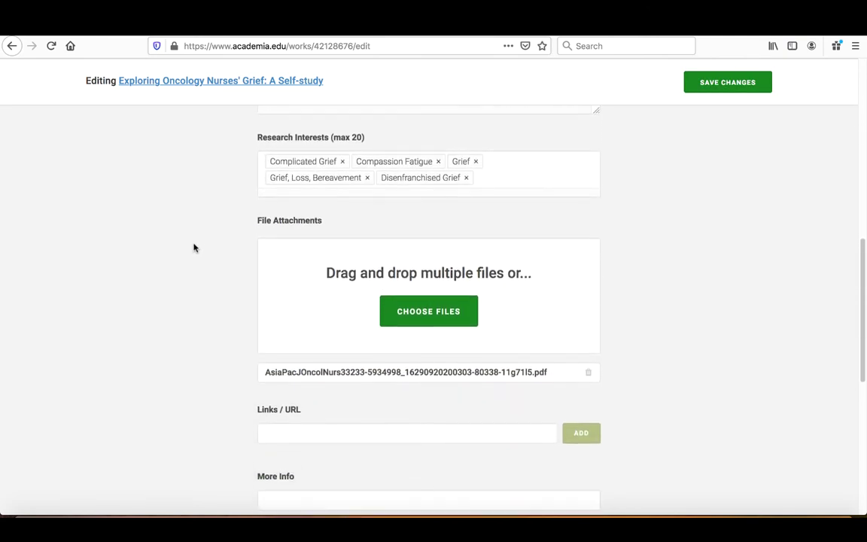
pyautogui.scroll(-1, 226, 286)
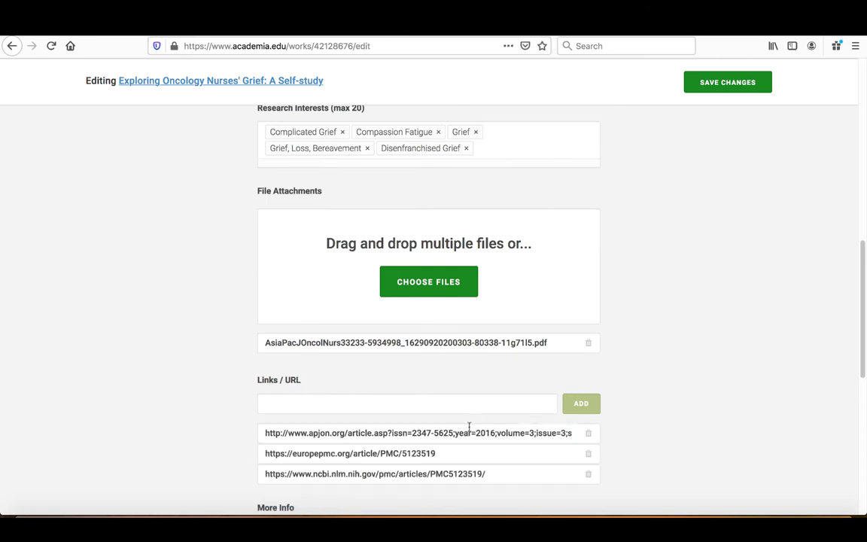
pyautogui.scroll(-3, 469, 427)
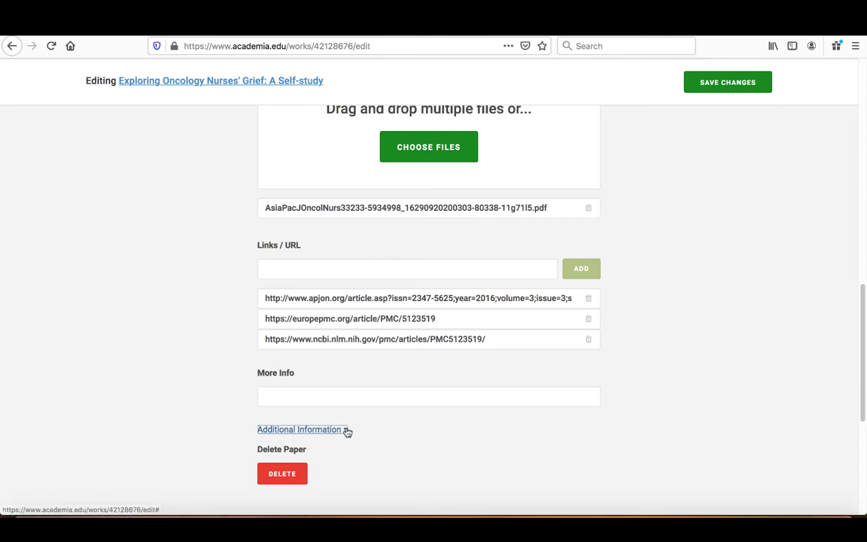
# Step: Expand the paper's additional information, examine the fields from journal name to conference dates, and collapse it again
pyautogui.click(345, 430)
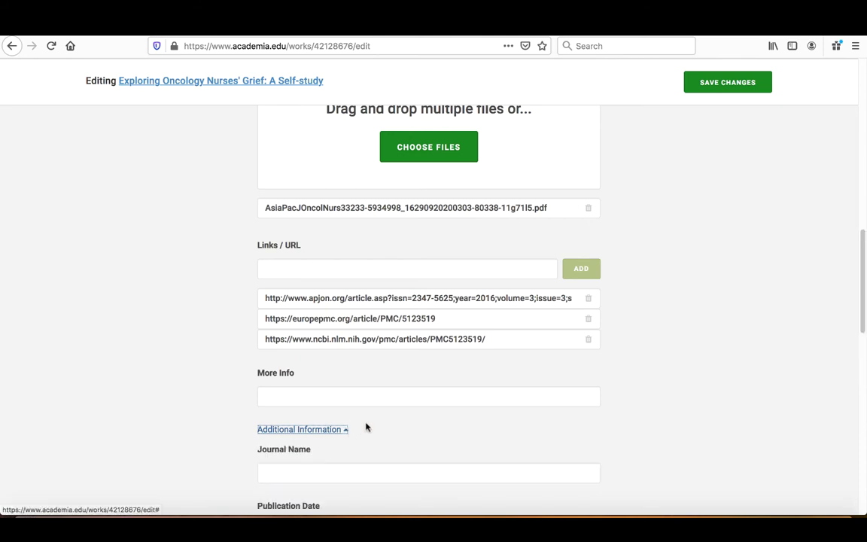
pyautogui.scroll(-5, 233, 414)
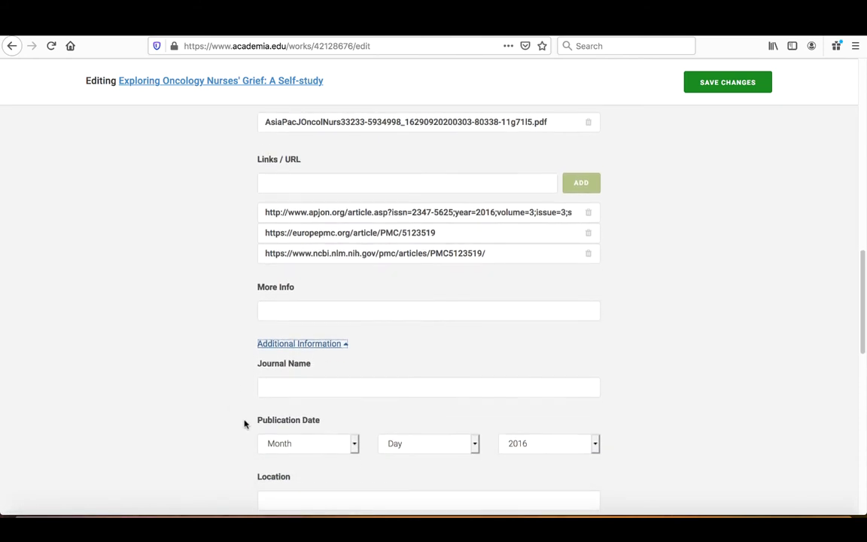
pyautogui.scroll(-4, 248, 402)
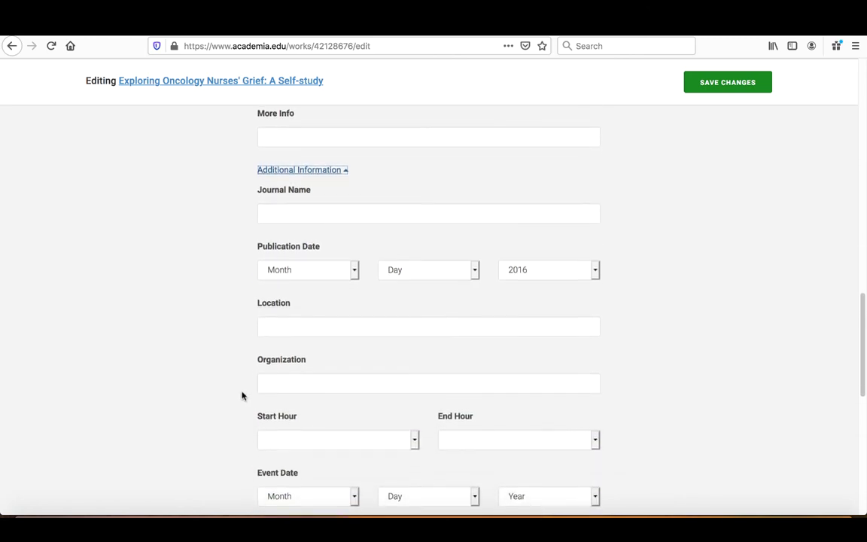
pyautogui.scroll(-3, 239, 389)
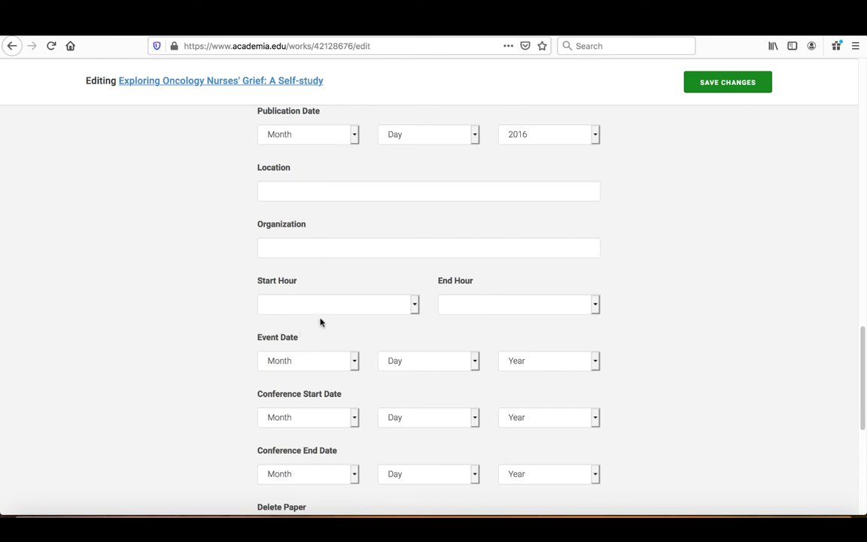
pyautogui.scroll(1, 199, 324)
pyautogui.scroll(5, 198, 323)
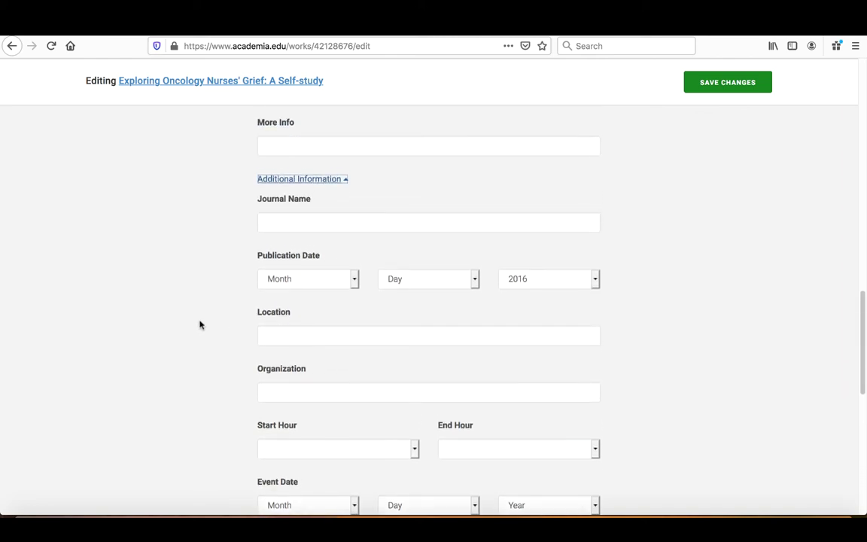
pyautogui.click(331, 247)
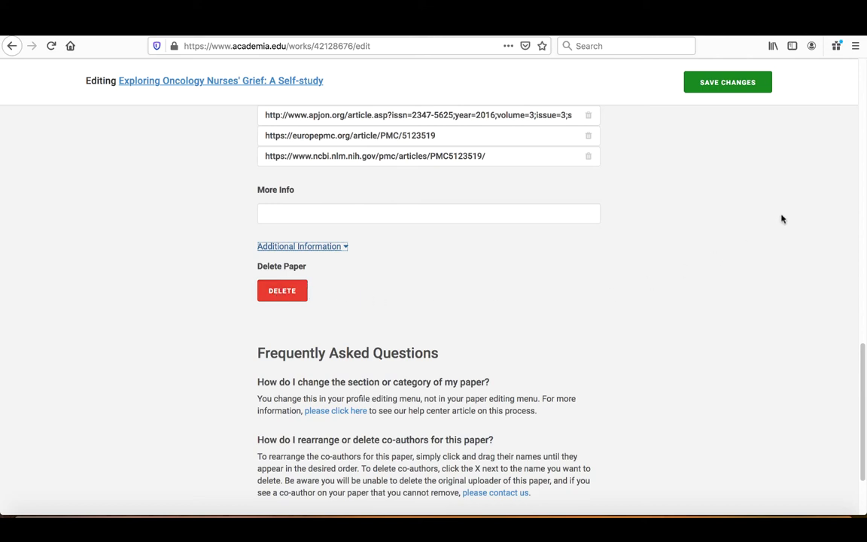
# Step: Review the paper's links, attachment, research interests and publication details, and save the changes
pyautogui.scroll(3, 752, 236)
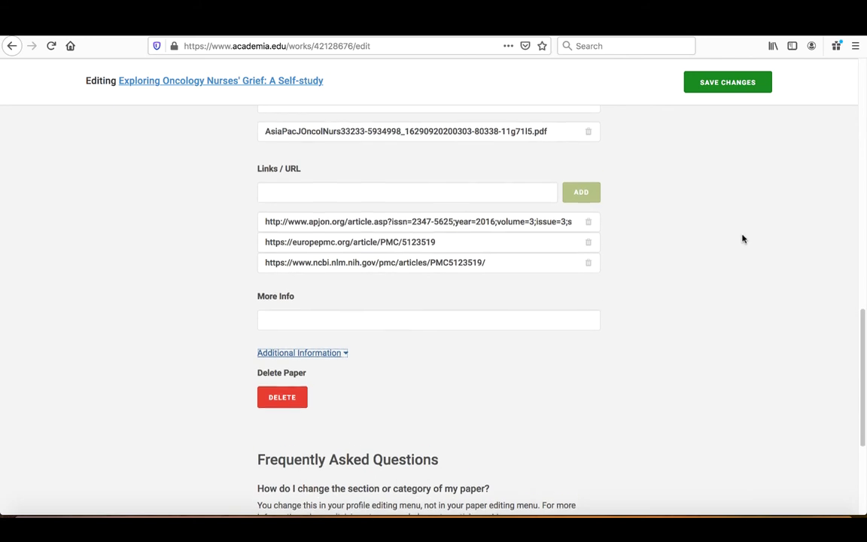
pyautogui.scroll(3, 742, 239)
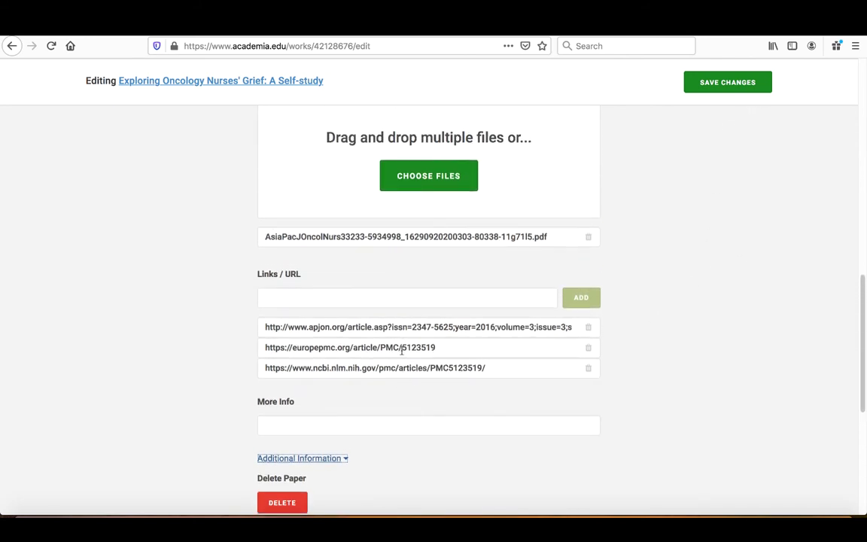
pyautogui.scroll(5, 687, 362)
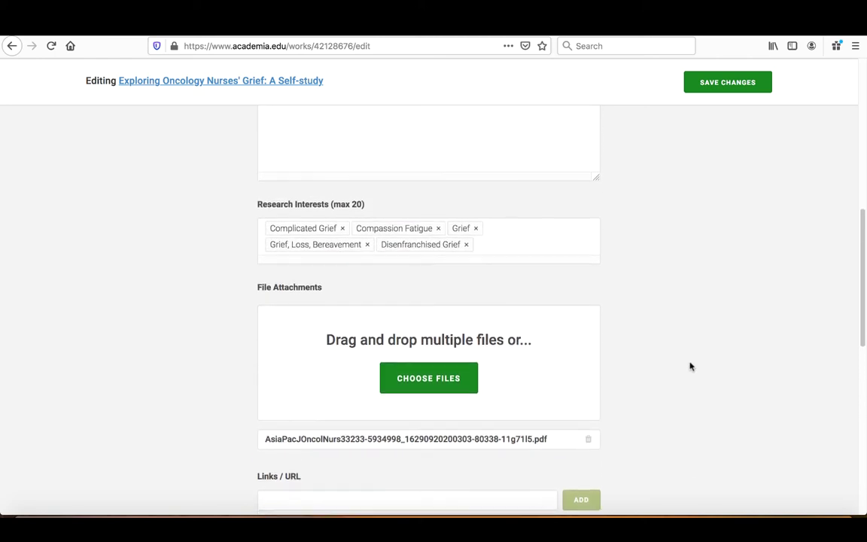
pyautogui.scroll(7, 691, 366)
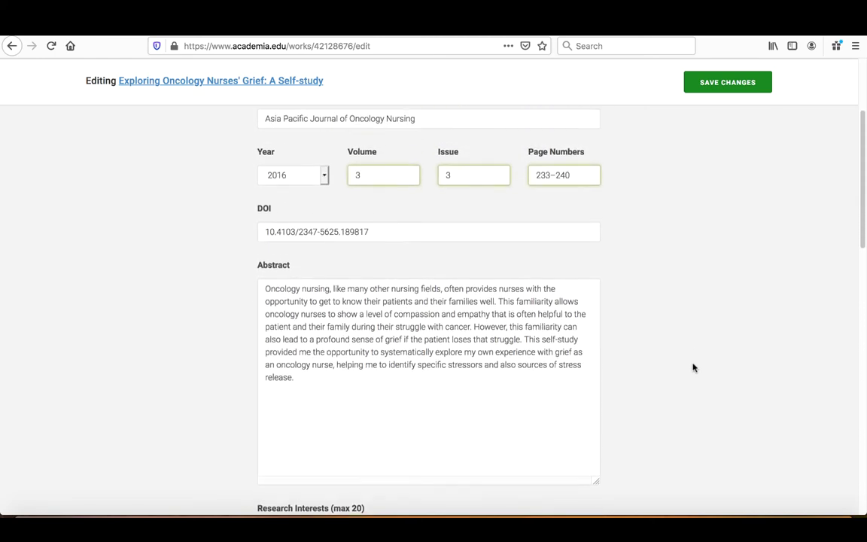
pyautogui.scroll(2, 693, 367)
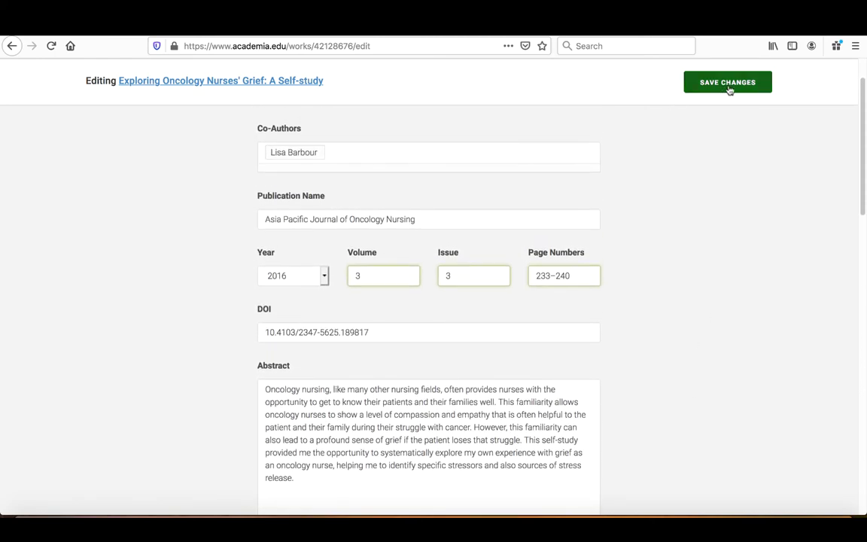
pyautogui.click(735, 87)
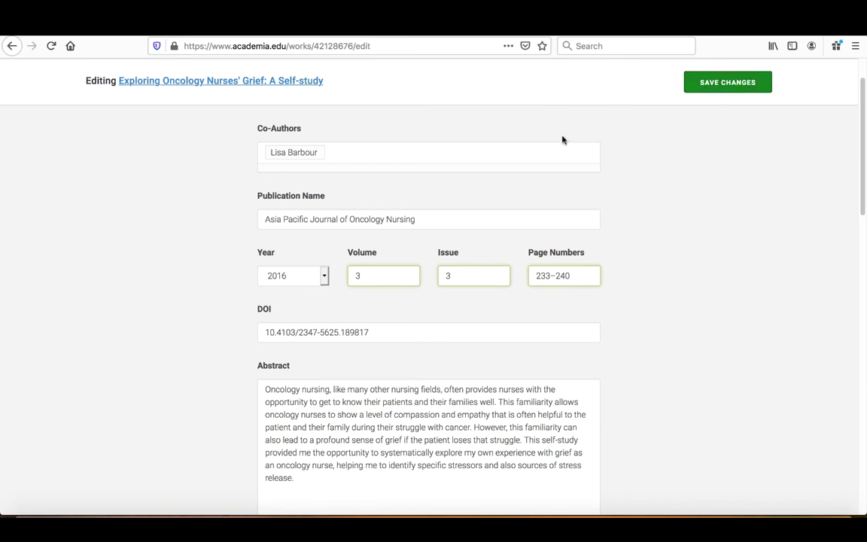
pyautogui.scroll(2, 683, 182)
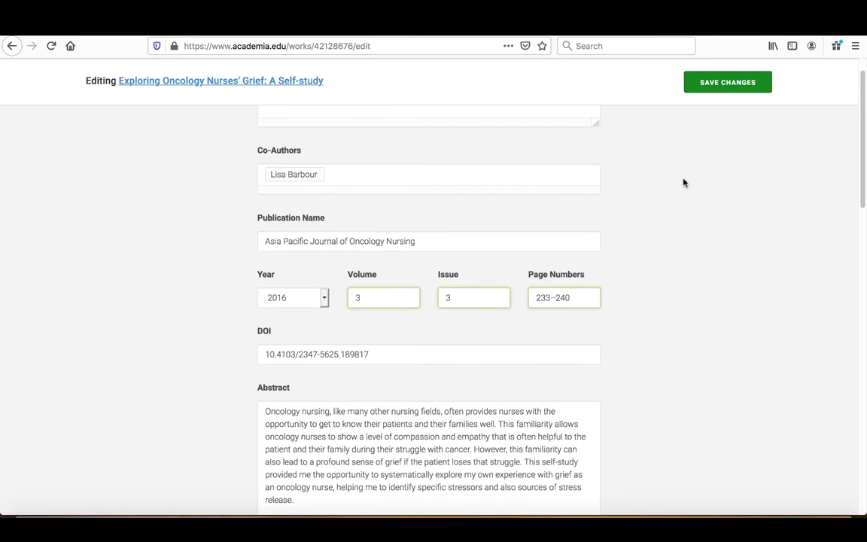
# Step: Open the Exploring Oncology Nurses' Grief paper's public page from the profile and examine its file list and full publication details
pyautogui.moveTo(772, 82)
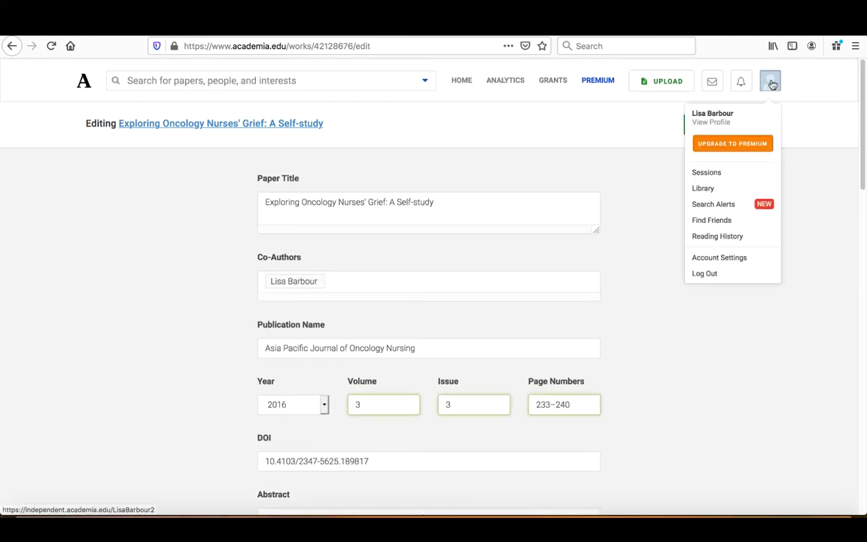
pyautogui.click(719, 119)
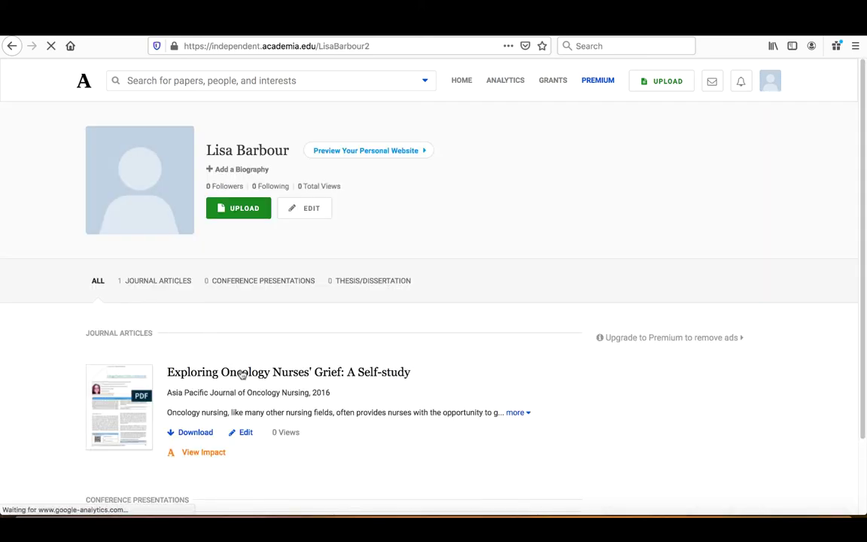
pyautogui.click(112, 407)
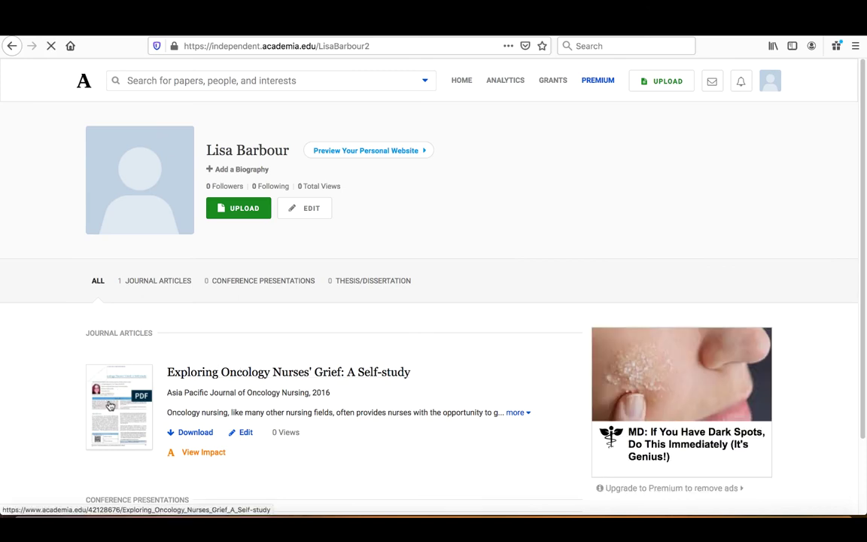
pyautogui.click(232, 378)
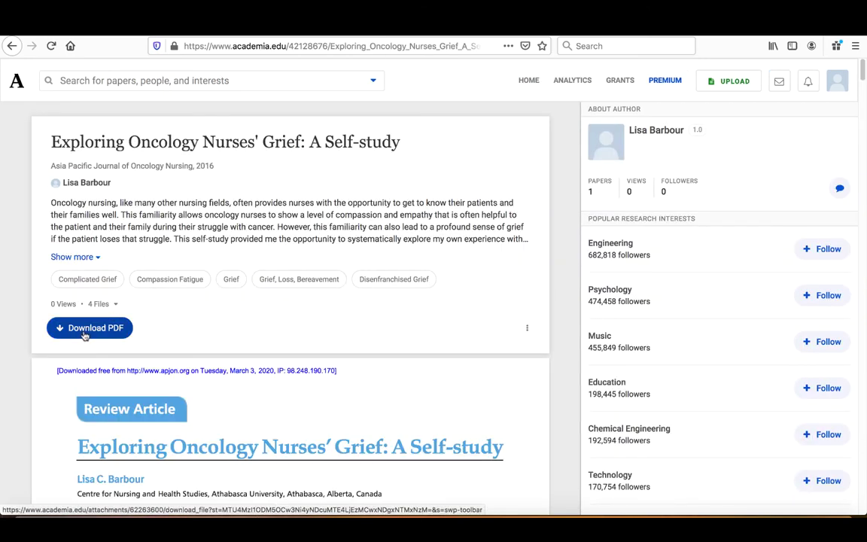
pyautogui.click(111, 304)
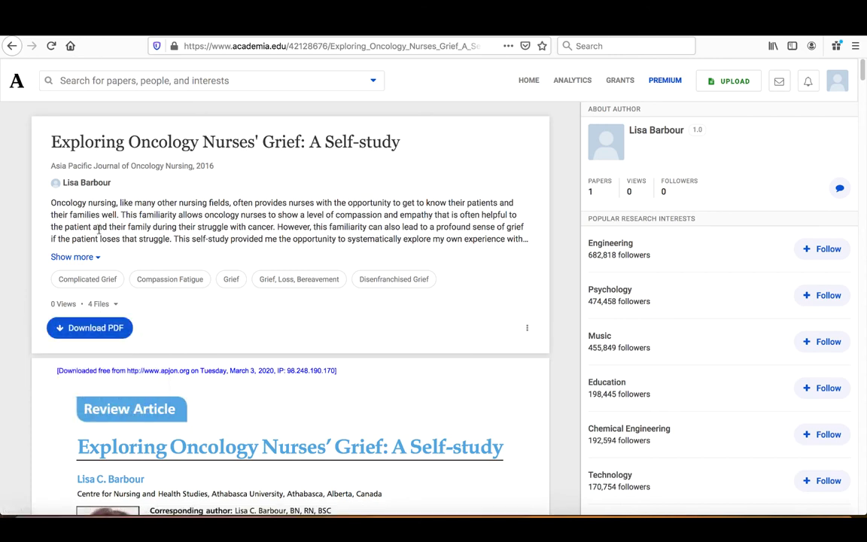
pyautogui.click(93, 257)
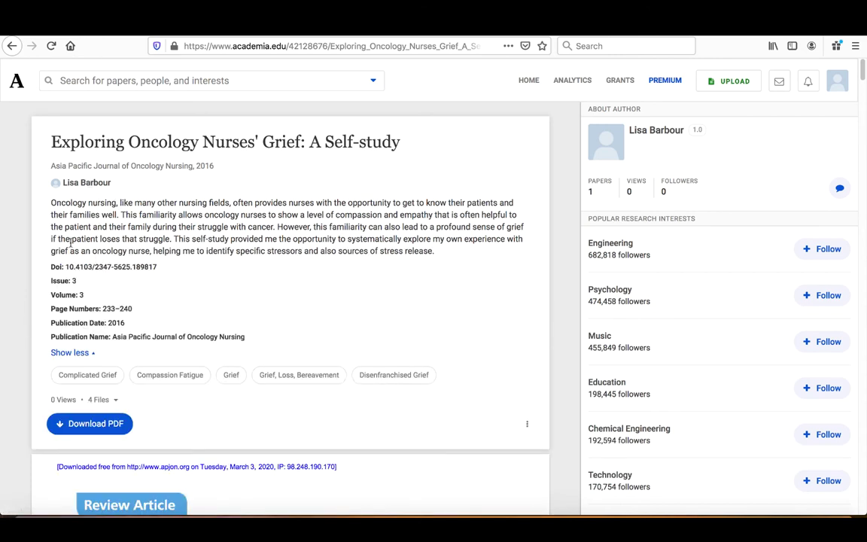